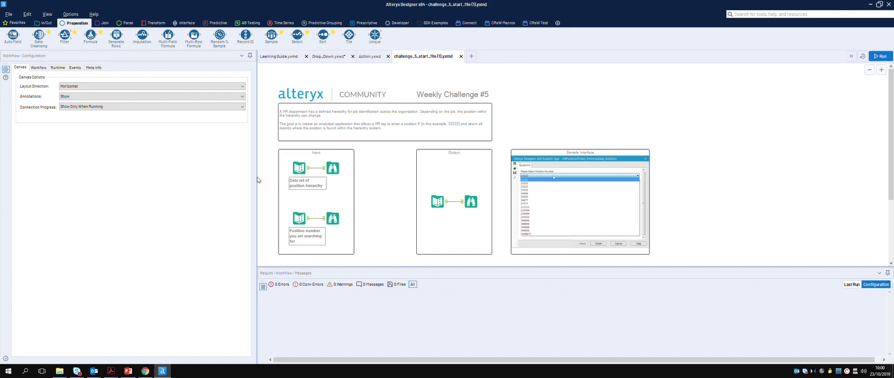
Switch to the Challenge #5: HR Position Finder Application page in Chrome
{"action": "left_click", "coordinate": [145, 372]}
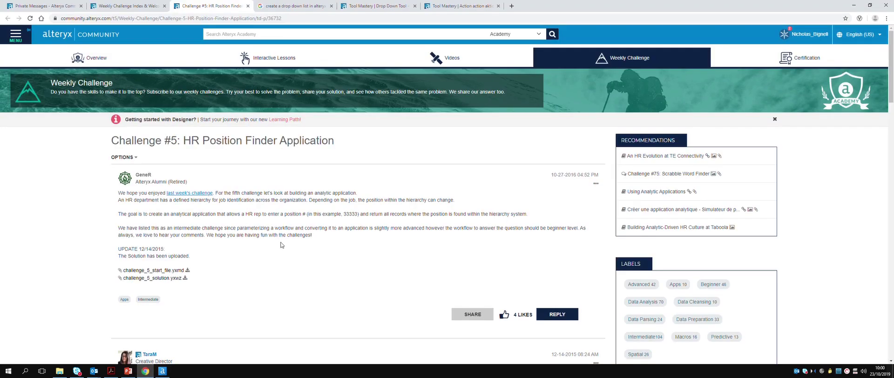
Glance at the Weekly Challenge Index, return to the Challenge #5 page, then go back to Designer
{"action": "left_click", "coordinate": [120, 8]}
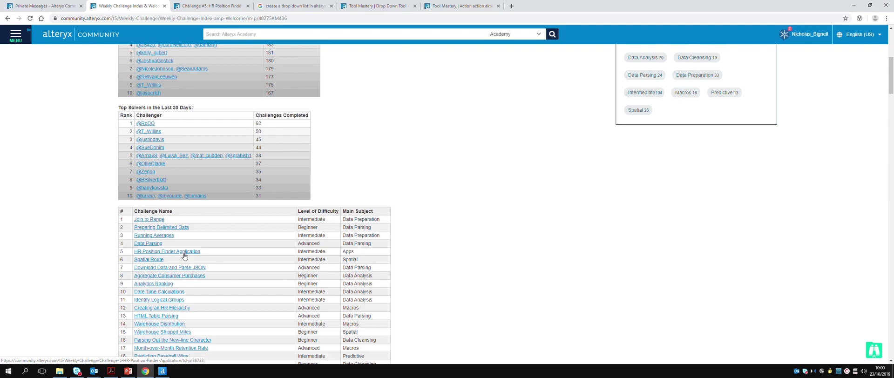
{"action": "left_click", "coordinate": [207, 6]}
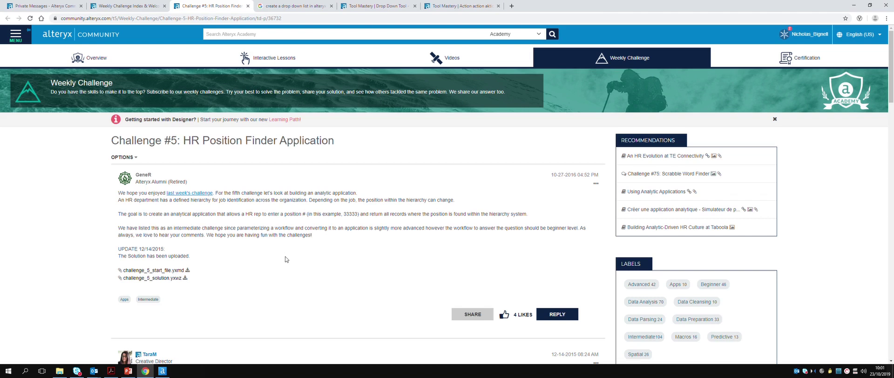
{"action": "left_click", "coordinate": [161, 373]}
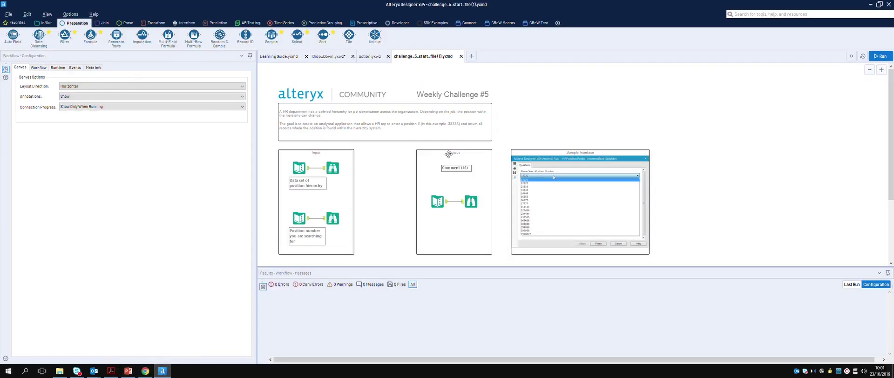
Bring the Drop_Down.yxwz example workflow to the front after a brief look at the challenge file
{"action": "left_click", "coordinate": [333, 57]}
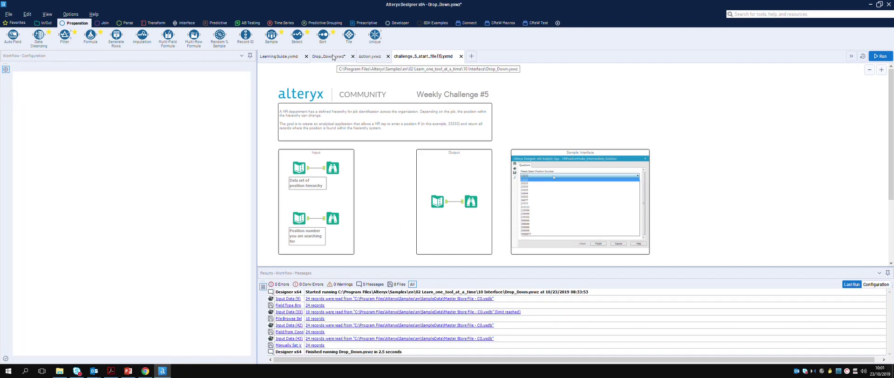
{"action": "left_click", "coordinate": [437, 57]}
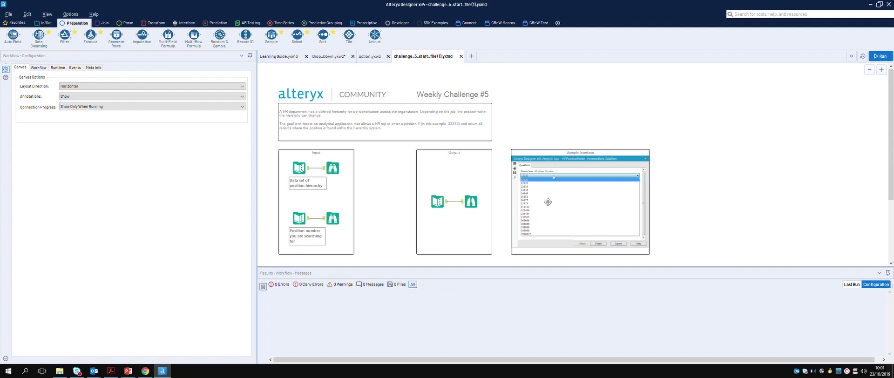
{"action": "scroll", "coordinate": [375, 206], "scroll_direction": "down", "scroll_amount": 1}
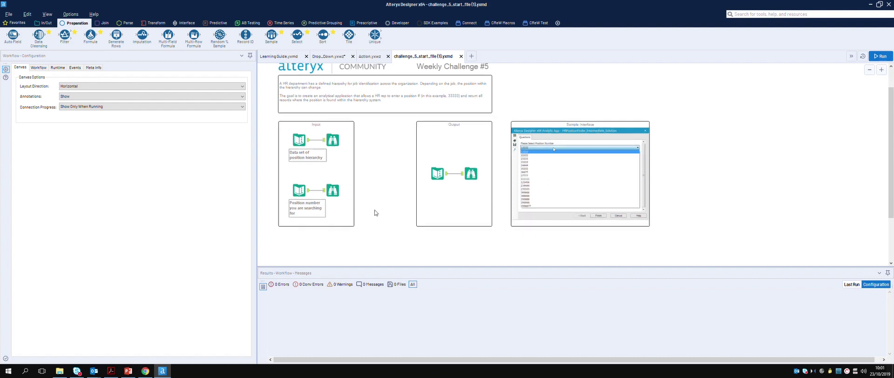
{"action": "scroll", "coordinate": [465, 200], "scroll_direction": "up", "scroll_amount": 1}
{"action": "left_click", "coordinate": [333, 56]}
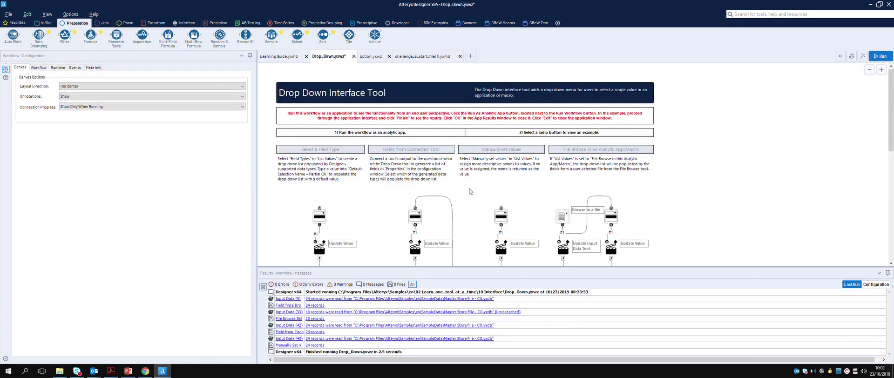
Expand the Fields from Connected Tool example and inspect its Text Input and Dynamic Select tools
{"action": "scroll", "coordinate": [469, 191], "scroll_direction": "down", "scroll_amount": 3}
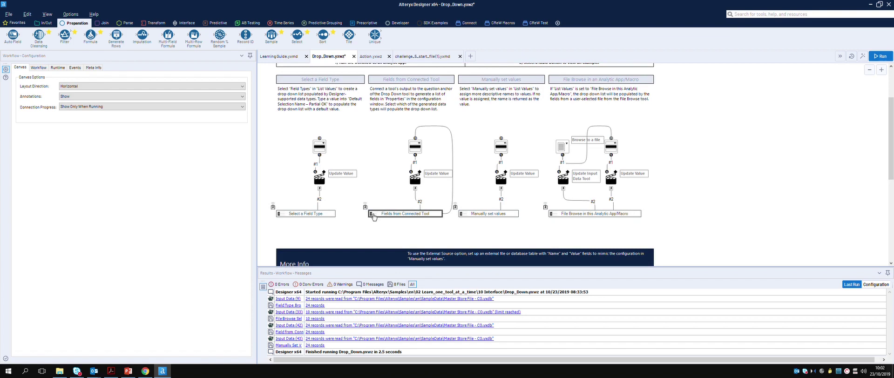
{"action": "left_click", "coordinate": [376, 214]}
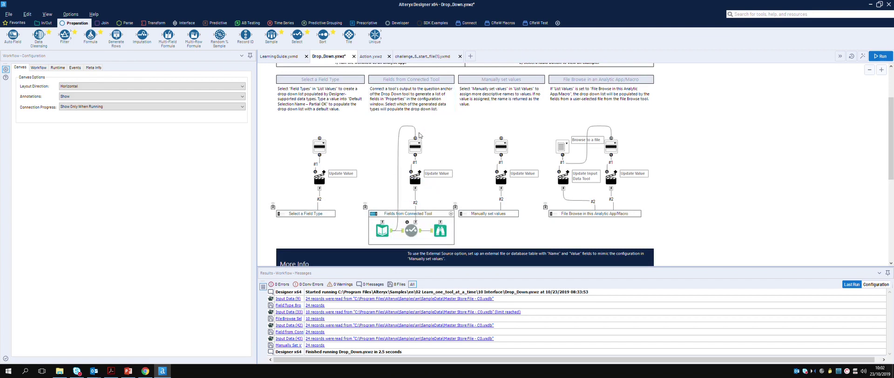
{"action": "left_click", "coordinate": [392, 232]}
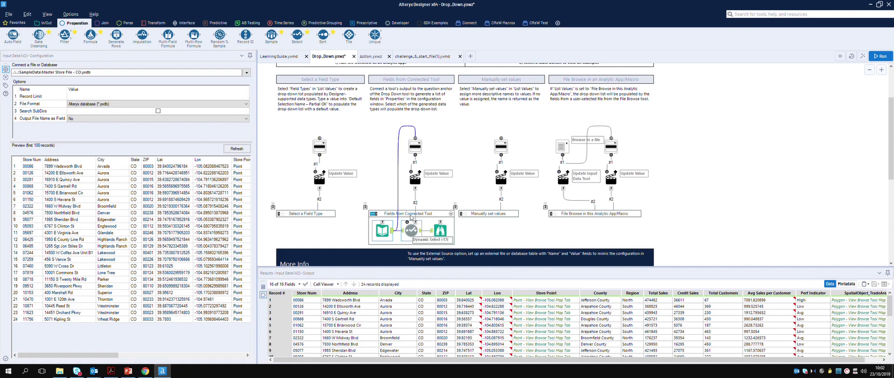
{"action": "left_click", "coordinate": [414, 230]}
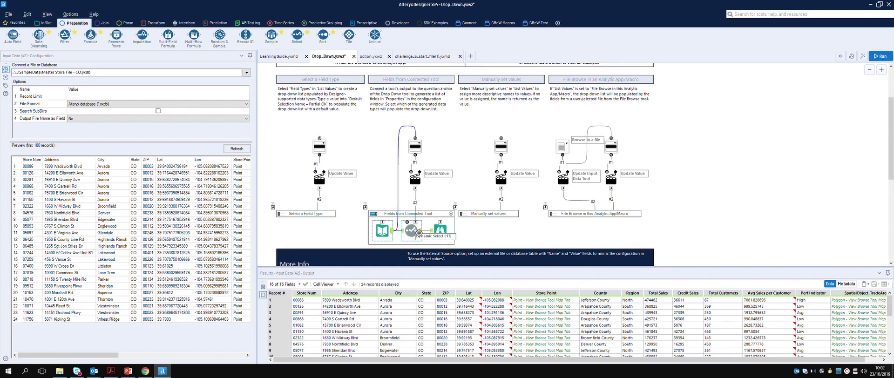
Expand the Manually set values example, then move on to the Action.yxwz example workflow
{"action": "left_click", "coordinate": [469, 218]}
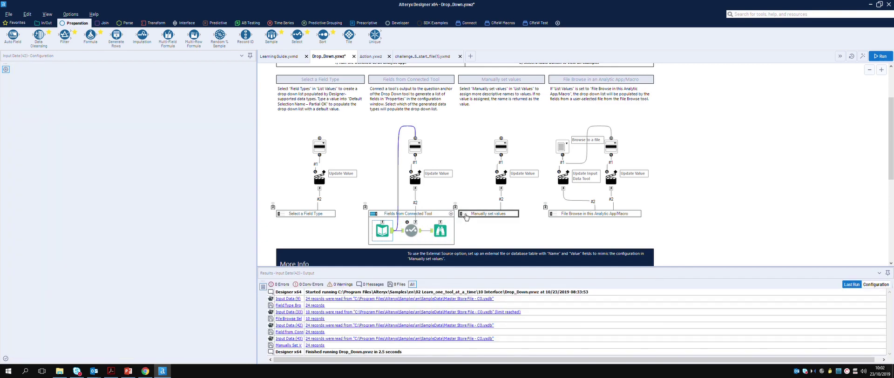
{"action": "left_click", "coordinate": [368, 219]}
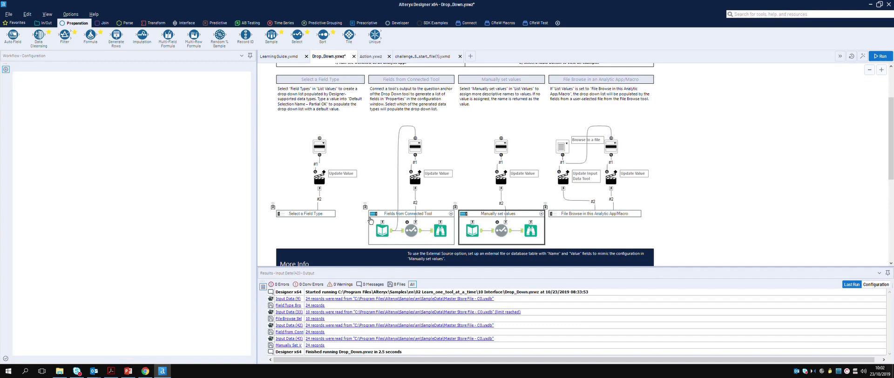
{"action": "scroll", "coordinate": [342, 214], "scroll_direction": "down", "scroll_amount": 3}
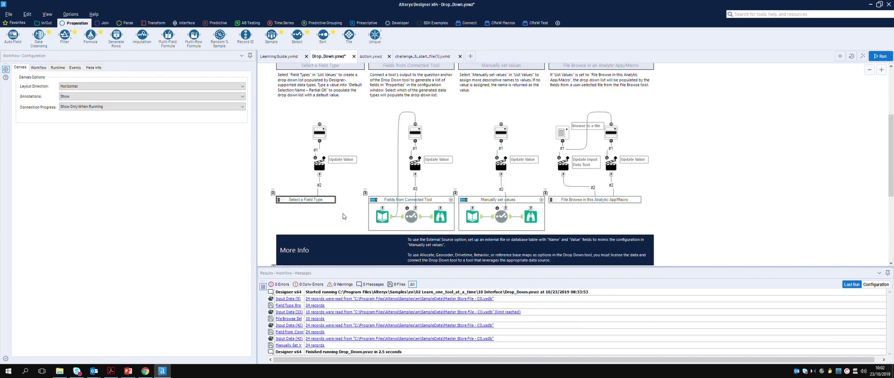
{"action": "scroll", "coordinate": [402, 99], "scroll_direction": "up", "scroll_amount": 1}
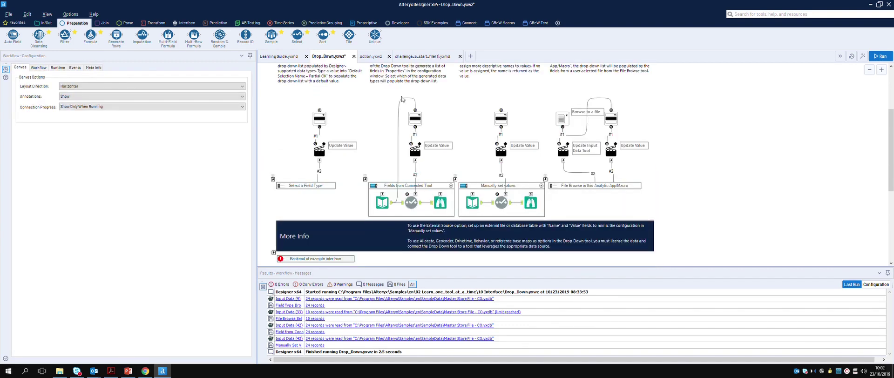
{"action": "left_click", "coordinate": [371, 56]}
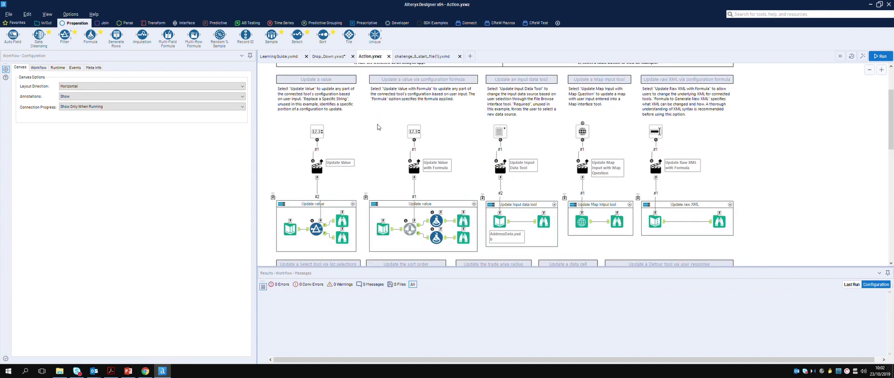
Review the Update Input Data example's File Browse, Action and Input Data (AddressData.yxdb, limit 10) settings
{"action": "left_click", "coordinate": [518, 94]}
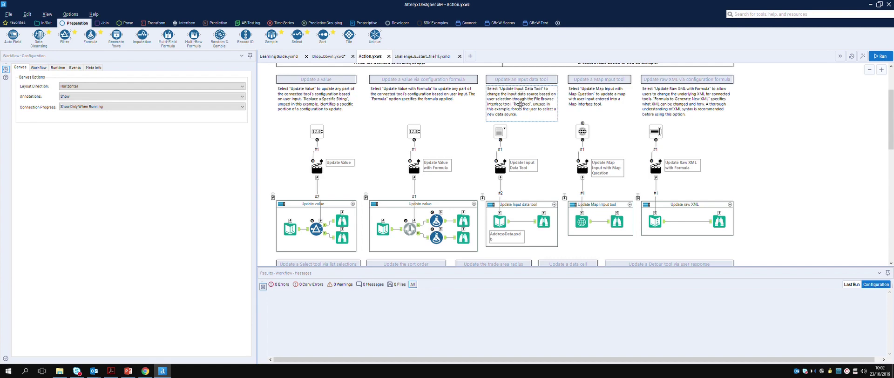
{"action": "left_click", "coordinate": [506, 133]}
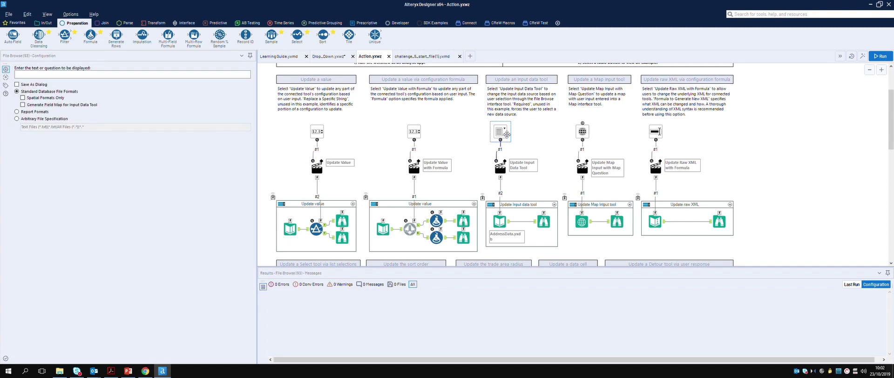
{"action": "left_click", "coordinate": [506, 164]}
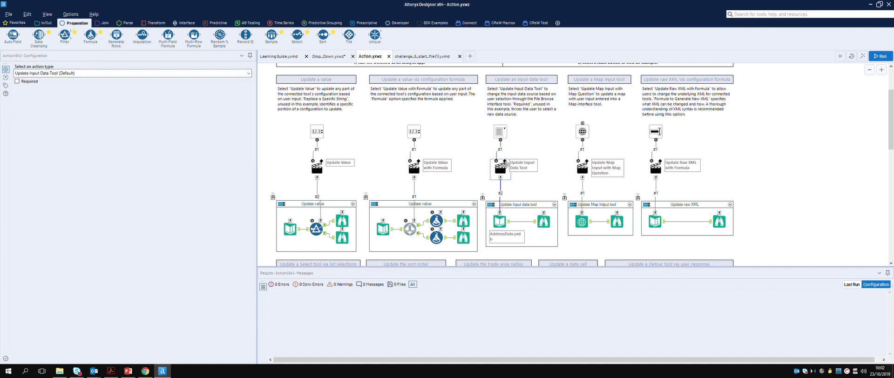
{"action": "left_click", "coordinate": [511, 226]}
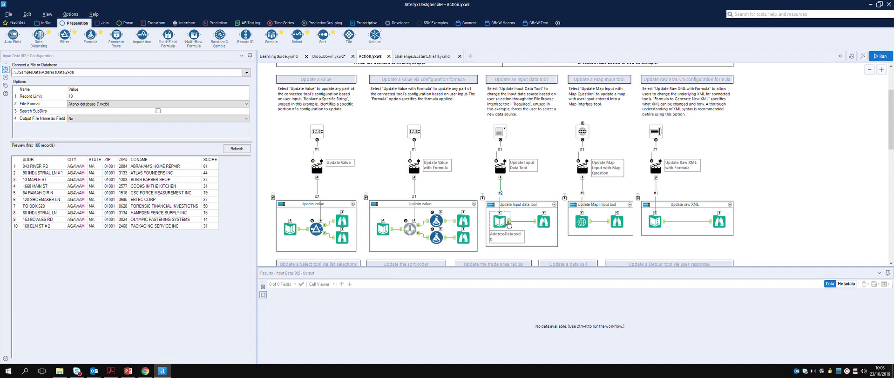
Inspect the Update cell example's text box question, input data and action, then return to challenge_5_start_file
{"action": "scroll", "coordinate": [509, 224], "scroll_direction": "down", "scroll_amount": 3}
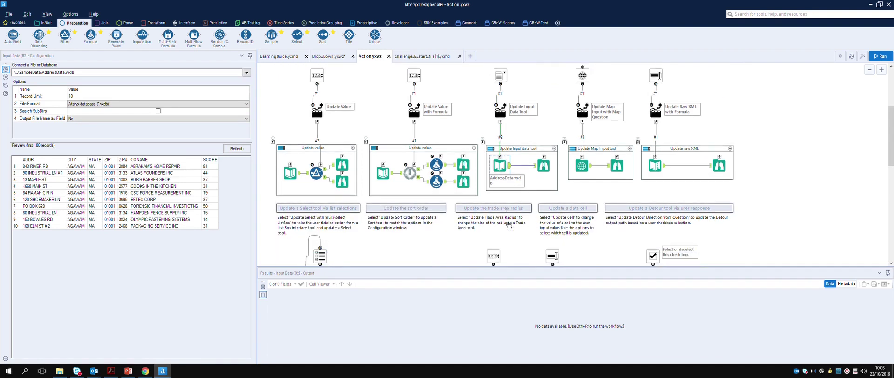
{"action": "scroll", "coordinate": [509, 224], "scroll_direction": "down", "scroll_amount": 3}
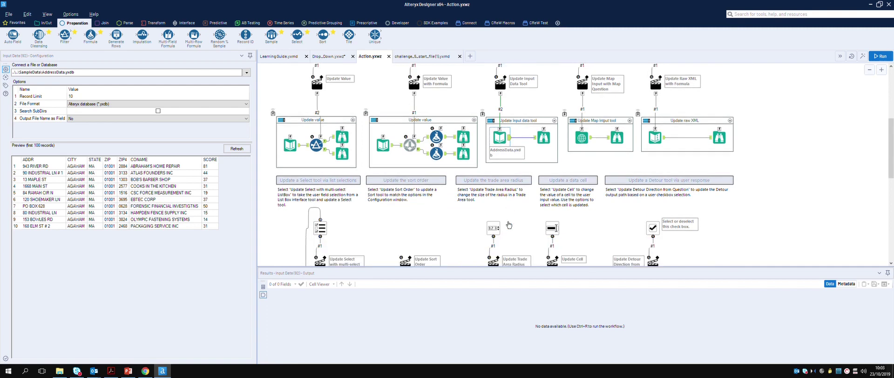
{"action": "scroll", "coordinate": [509, 224], "scroll_direction": "down", "scroll_amount": 1}
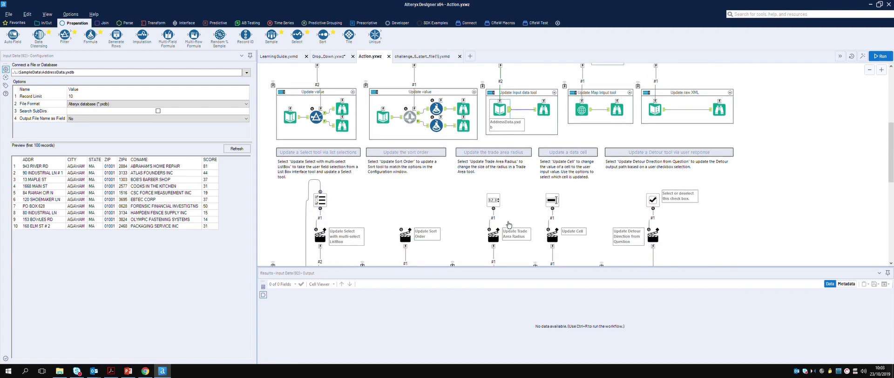
{"action": "scroll", "coordinate": [509, 225], "scroll_direction": "up", "scroll_amount": 3}
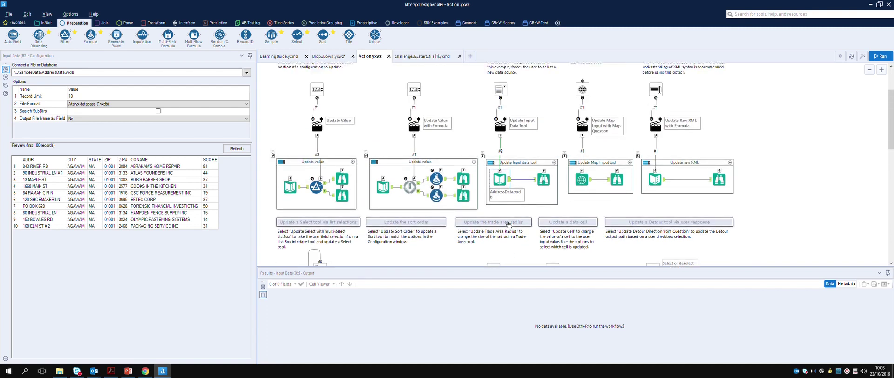
{"action": "scroll", "coordinate": [508, 224], "scroll_direction": "up", "scroll_amount": 2}
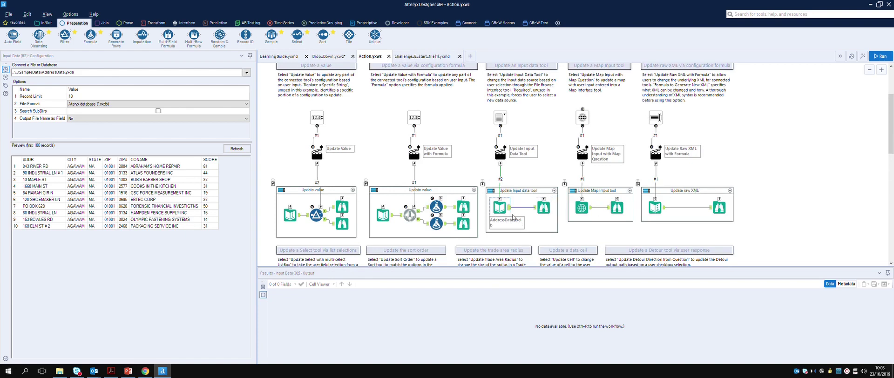
{"action": "scroll", "coordinate": [515, 214], "scroll_direction": "down", "scroll_amount": 8}
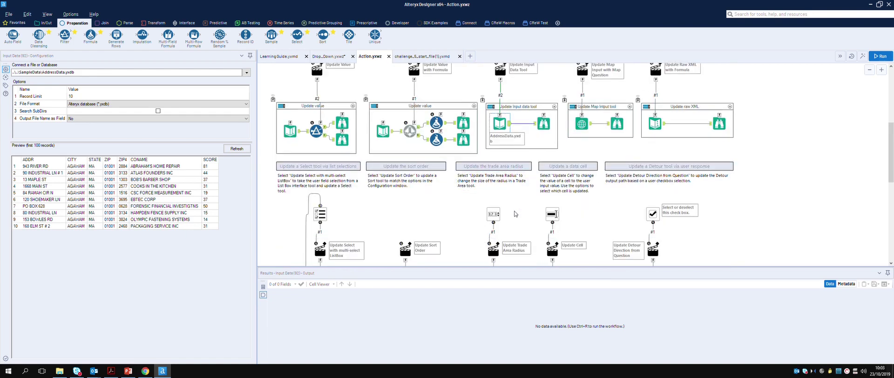
{"action": "scroll", "coordinate": [515, 213], "scroll_direction": "down", "scroll_amount": 1}
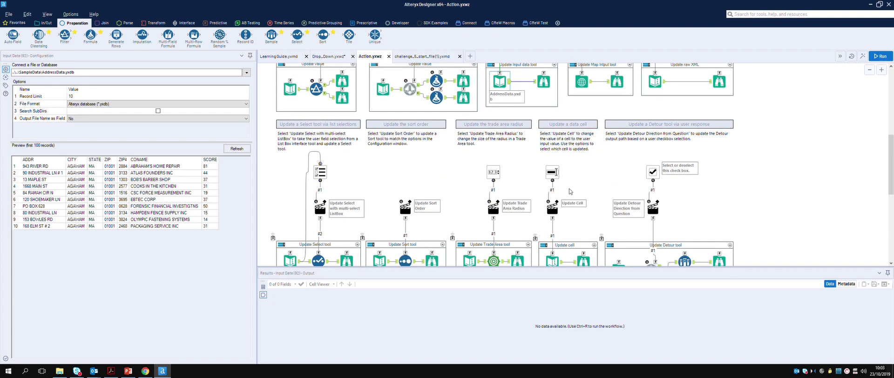
{"action": "scroll", "coordinate": [558, 174], "scroll_direction": "down", "scroll_amount": 1}
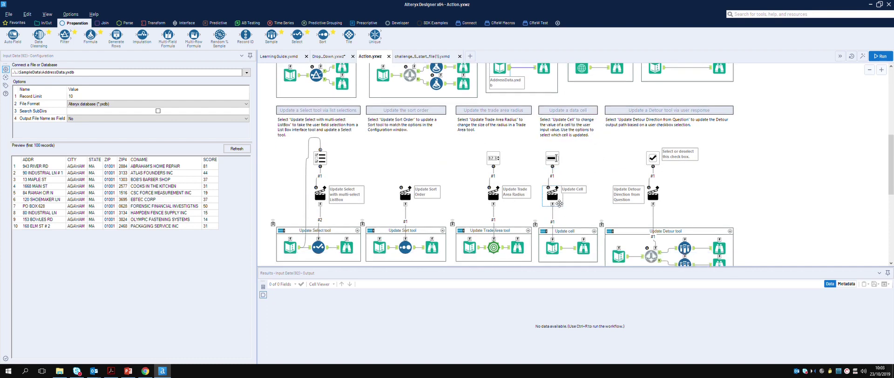
{"action": "left_click", "coordinate": [560, 163]}
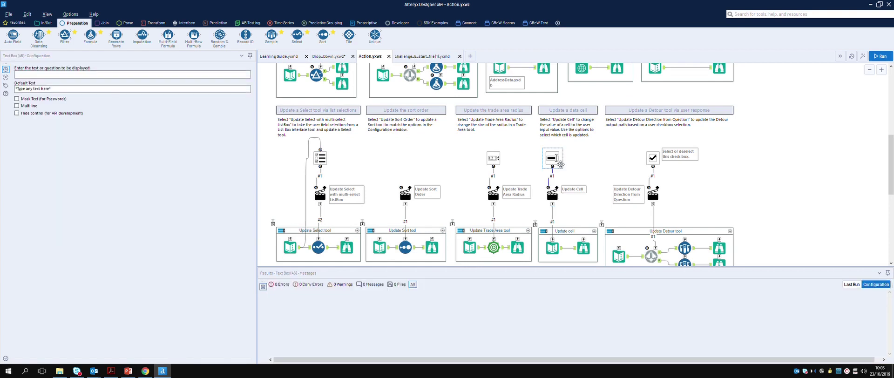
{"action": "left_click", "coordinate": [555, 249]}
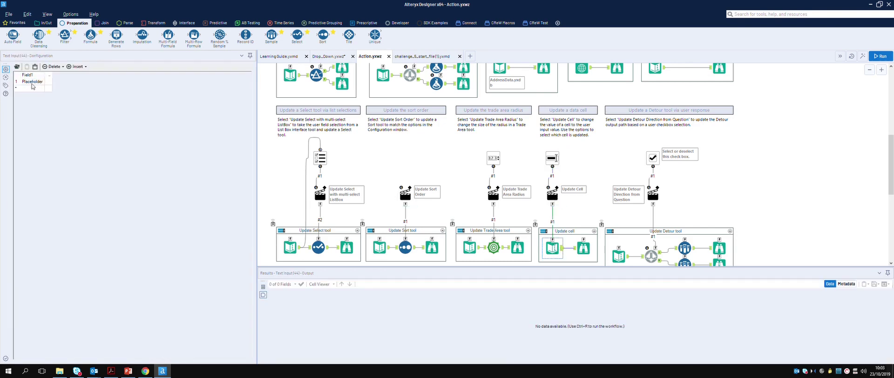
{"action": "left_click", "coordinate": [554, 198]}
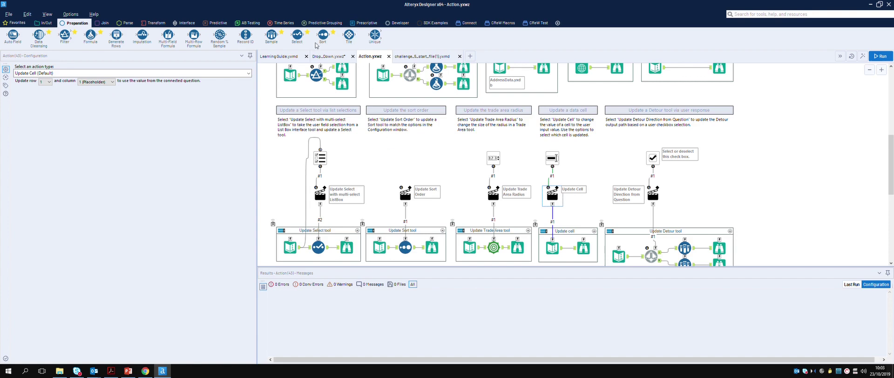
{"action": "left_click", "coordinate": [419, 57]}
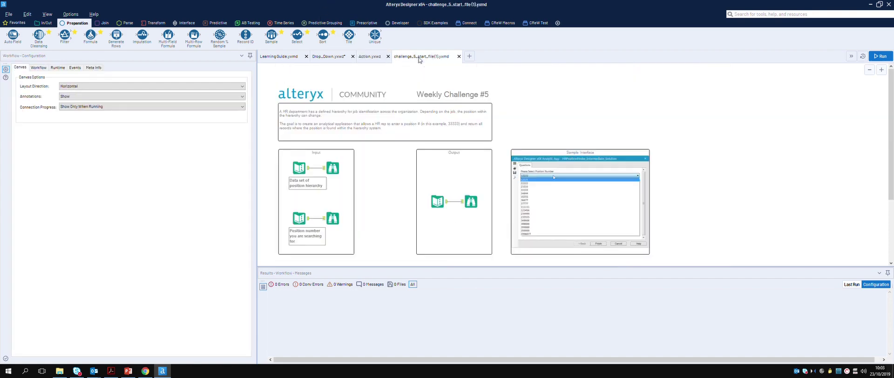
{"action": "left_click", "coordinate": [310, 224]}
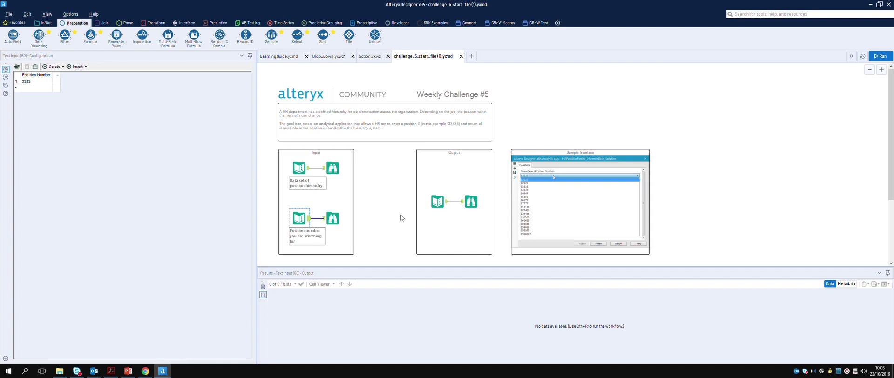
{"action": "left_click", "coordinate": [309, 171]}
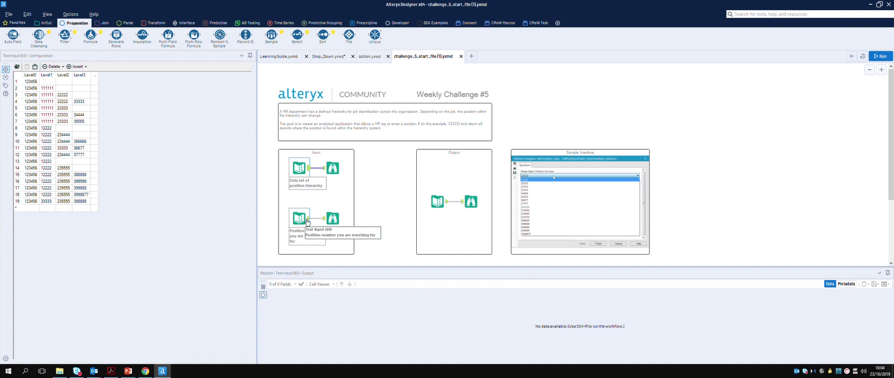
{"action": "scroll", "coordinate": [307, 218], "scroll_direction": "down", "scroll_amount": 3}
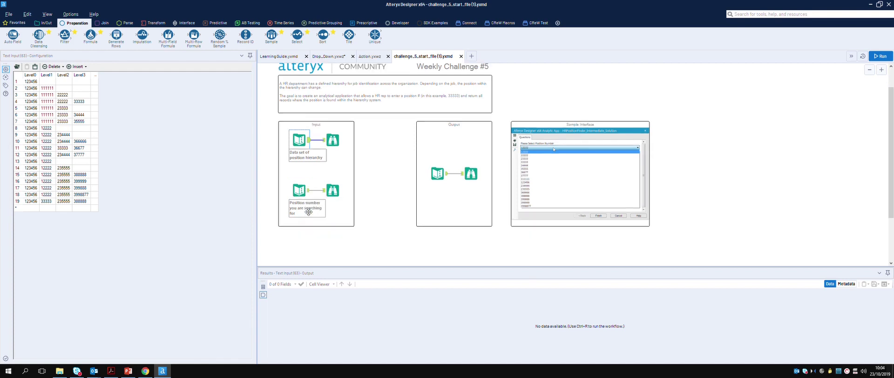
Move the position-number Text Input and its Browse below the Input box and attach an Update Value action
{"action": "left_click", "coordinate": [301, 179]}
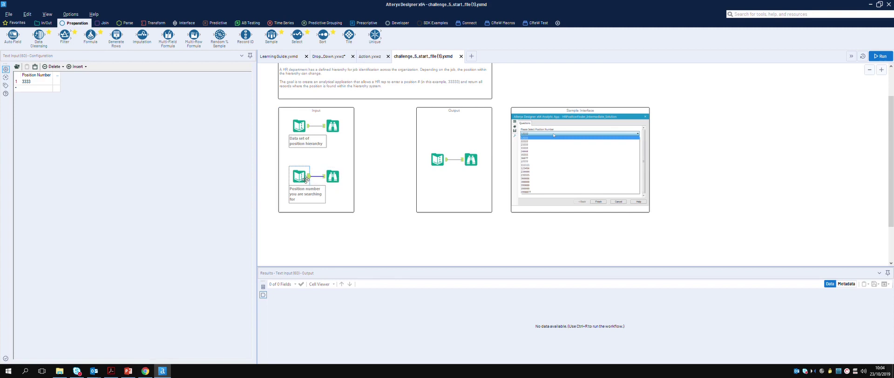
{"action": "left_click_drag", "start_coordinate": [305, 180], "coordinate": [305, 251]}
{"action": "left_click_drag", "start_coordinate": [332, 177], "coordinate": [472, 249]}
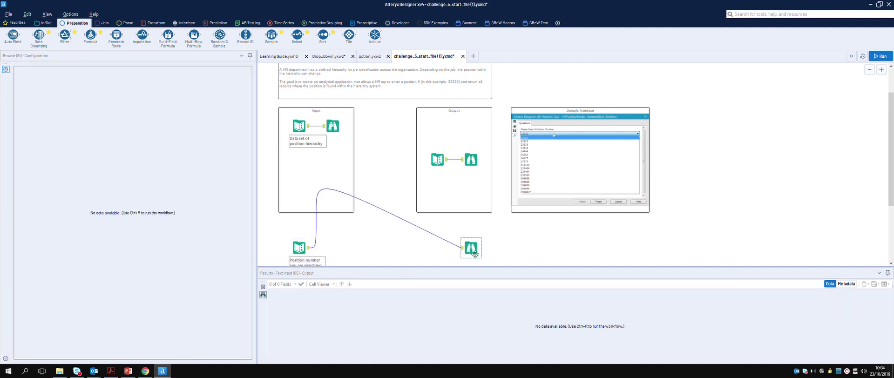
{"action": "scroll", "coordinate": [473, 251], "scroll_direction": "down", "scroll_amount": 1}
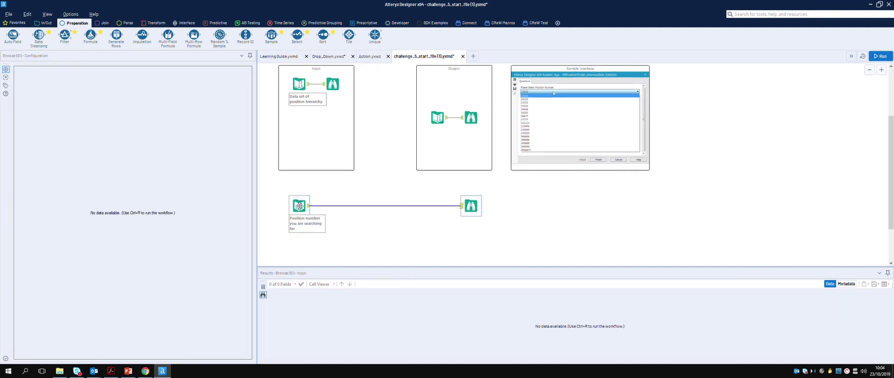
{"action": "left_click_drag", "start_coordinate": [298, 204], "coordinate": [303, 240]}
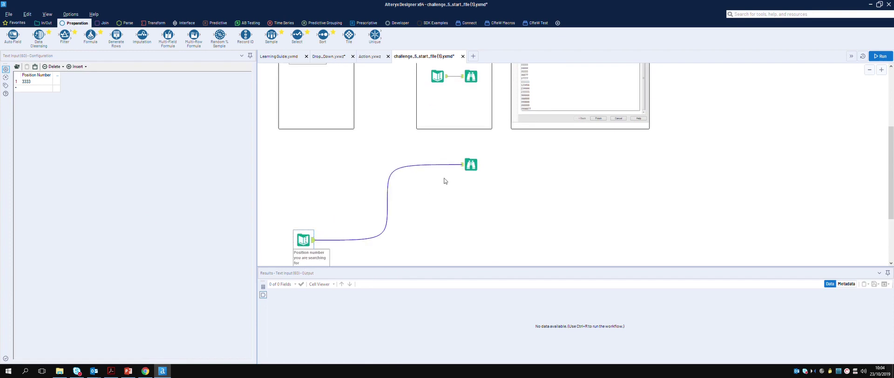
{"action": "left_click_drag", "start_coordinate": [471, 164], "coordinate": [496, 249]}
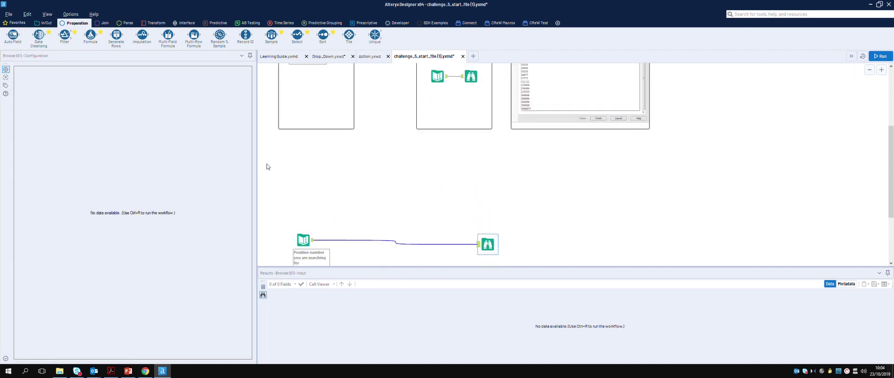
{"action": "left_click", "coordinate": [189, 24]}
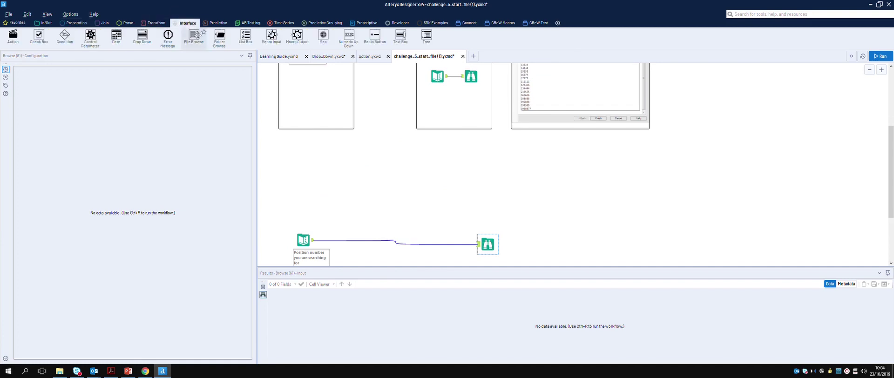
{"action": "left_click_drag", "start_coordinate": [13, 35], "coordinate": [311, 209]}
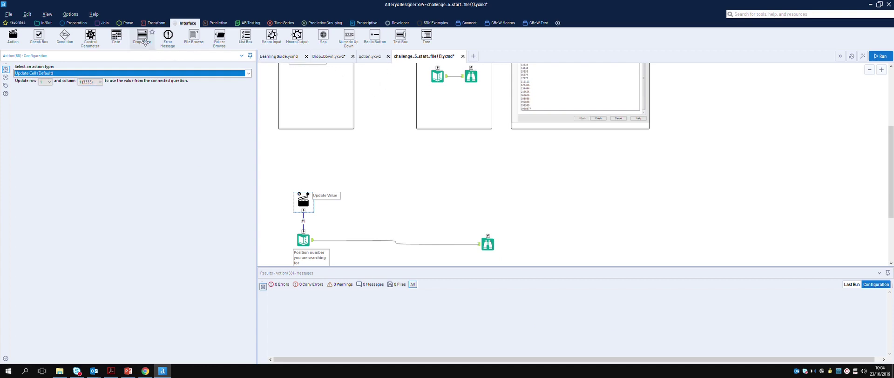
Add a Drop Down question above the action, listing values from Fields from Connected Tool
{"action": "left_click_drag", "start_coordinate": [142, 35], "coordinate": [309, 169]}
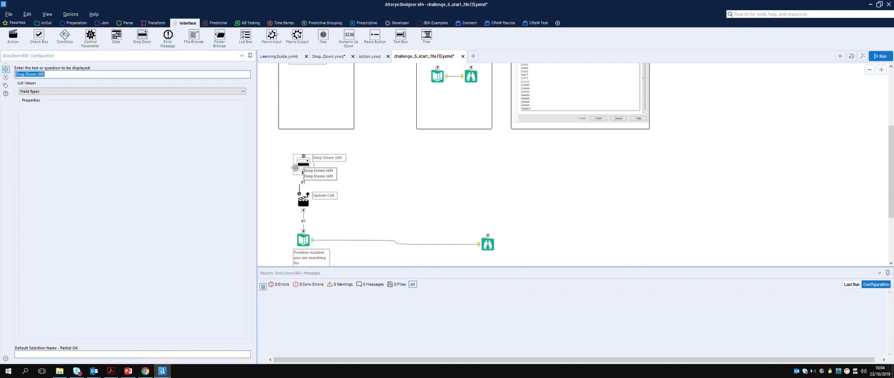
{"action": "left_click", "coordinate": [243, 91]}
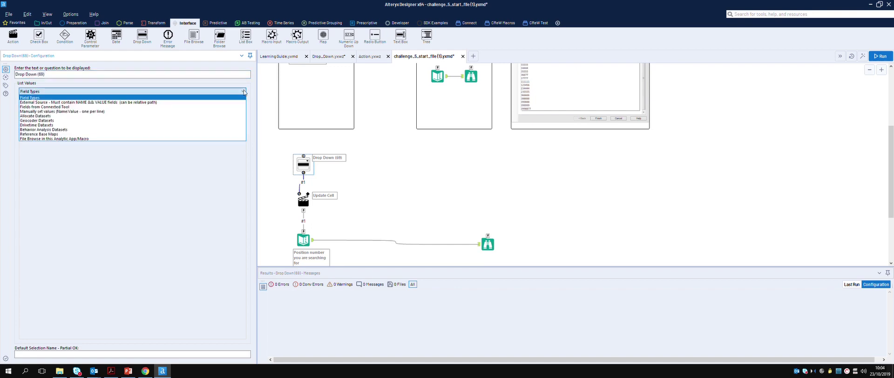
{"action": "left_click", "coordinate": [58, 108]}
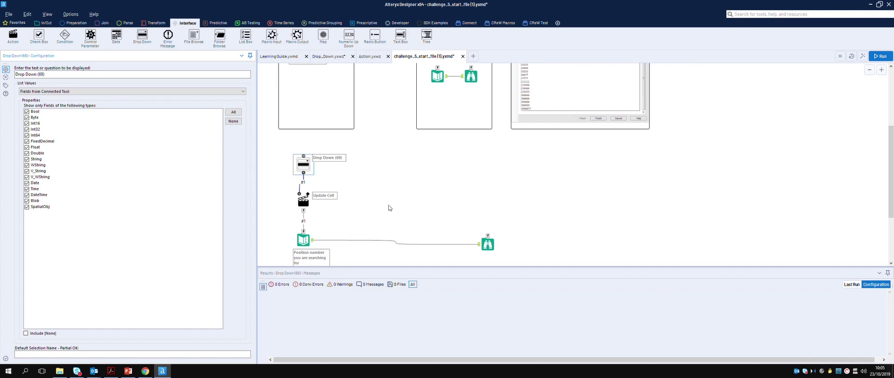
{"action": "scroll", "coordinate": [389, 205], "scroll_direction": "up", "scroll_amount": 5}
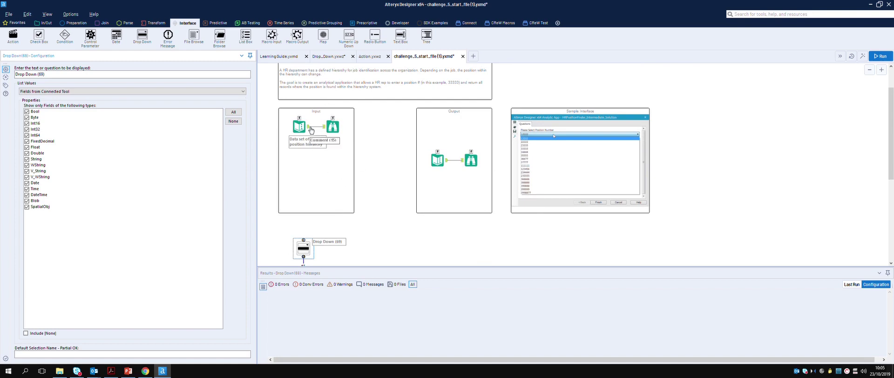
{"action": "left_click", "coordinate": [311, 131]}
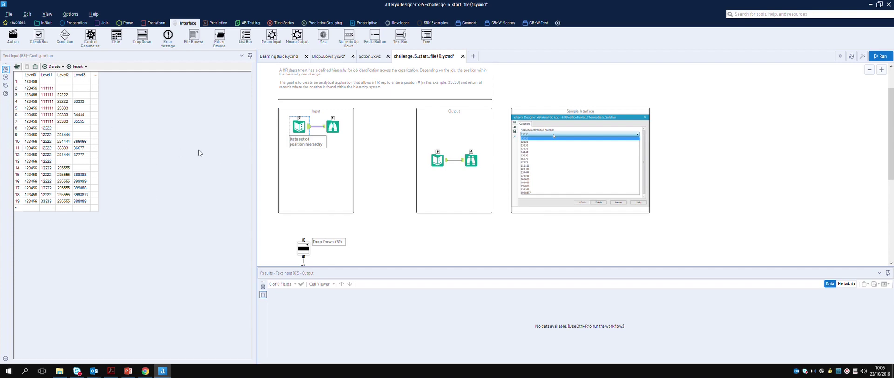
Bring up the Transform tool palette
{"action": "left_click", "coordinate": [164, 25]}
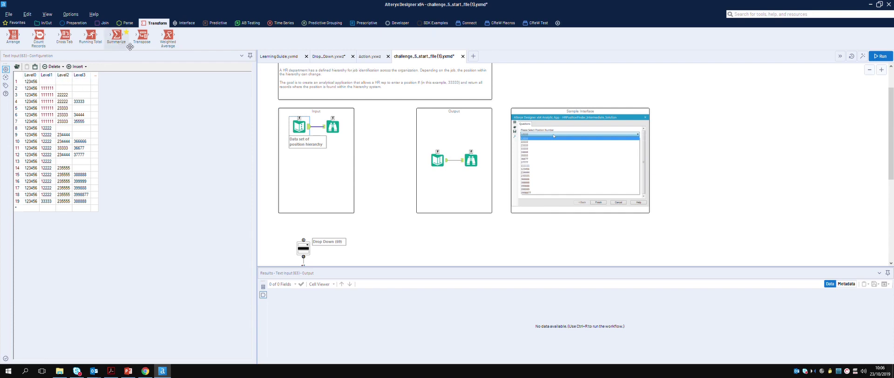
Add a Transpose tool on the hierarchy data with Level0, Level1, Level2 and Level3 as data fields
{"action": "left_click_drag", "start_coordinate": [145, 38], "coordinate": [370, 231]}
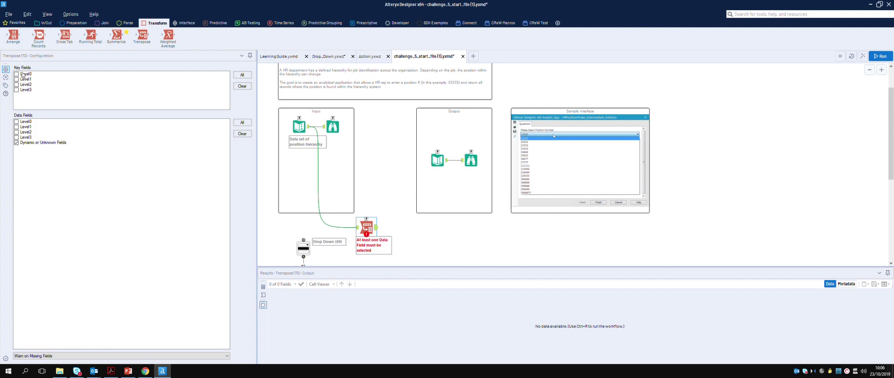
{"action": "left_click", "coordinate": [17, 122]}
{"action": "left_click", "coordinate": [16, 122]}
{"action": "left_click", "coordinate": [16, 127]}
{"action": "left_click", "coordinate": [16, 132]}
{"action": "left_click", "coordinate": [17, 137]}
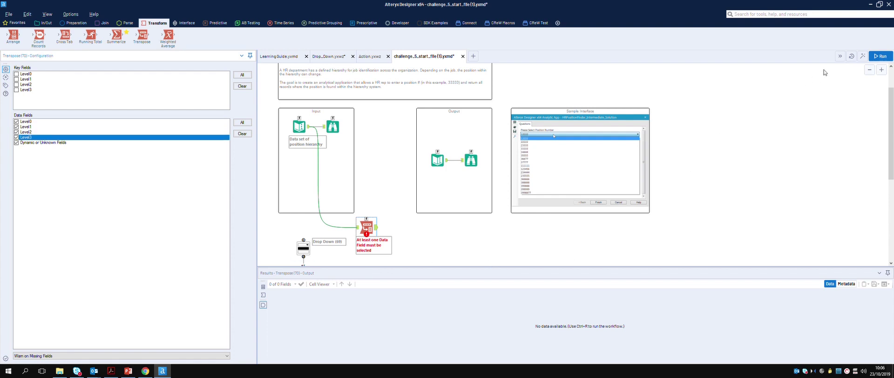
Run the workflow and review the 76 transposed Name/Value rows
{"action": "left_click", "coordinate": [885, 56]}
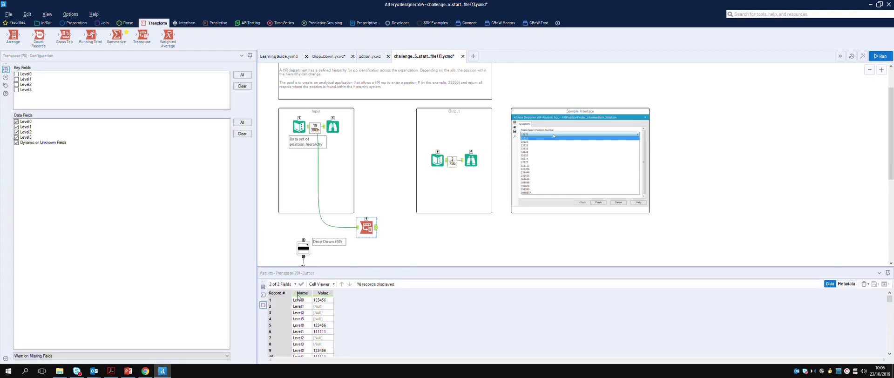
{"action": "scroll", "coordinate": [327, 322], "scroll_direction": "down", "scroll_amount": 3}
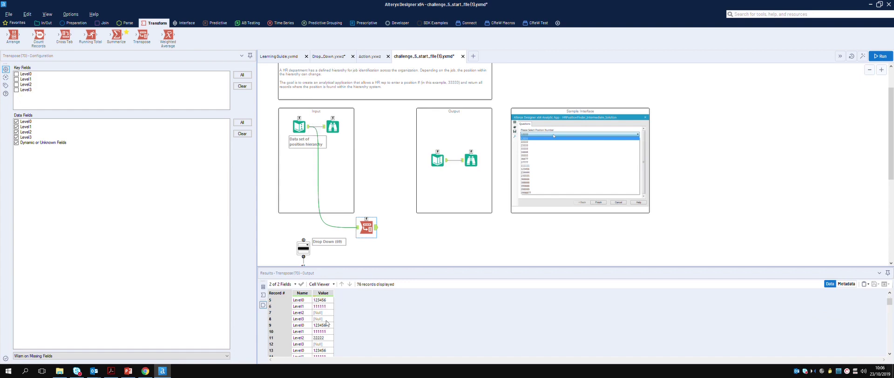
{"action": "scroll", "coordinate": [323, 314], "scroll_direction": "down", "scroll_amount": 5}
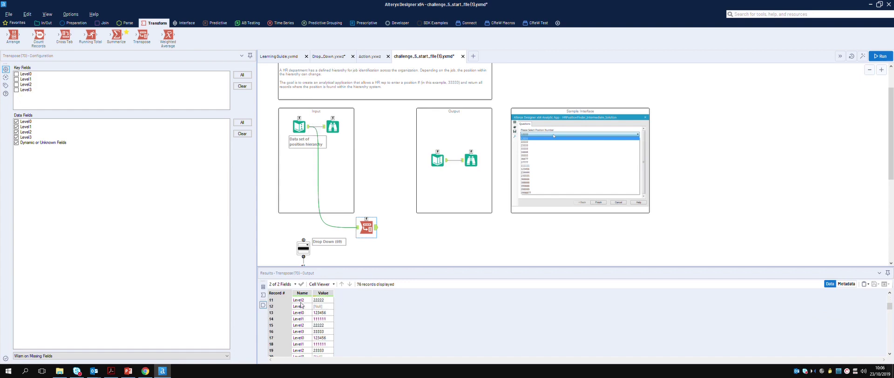
{"action": "scroll", "coordinate": [322, 314], "scroll_direction": "down", "scroll_amount": 5}
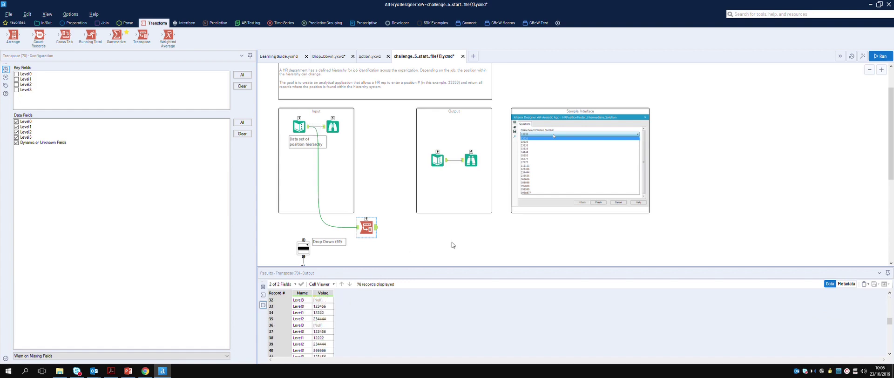
{"action": "scroll", "coordinate": [323, 309], "scroll_direction": "up", "scroll_amount": 4}
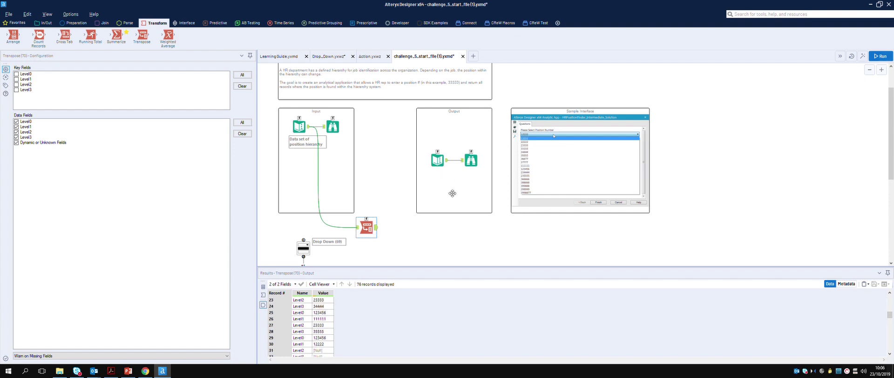
{"action": "left_click", "coordinate": [75, 24]}
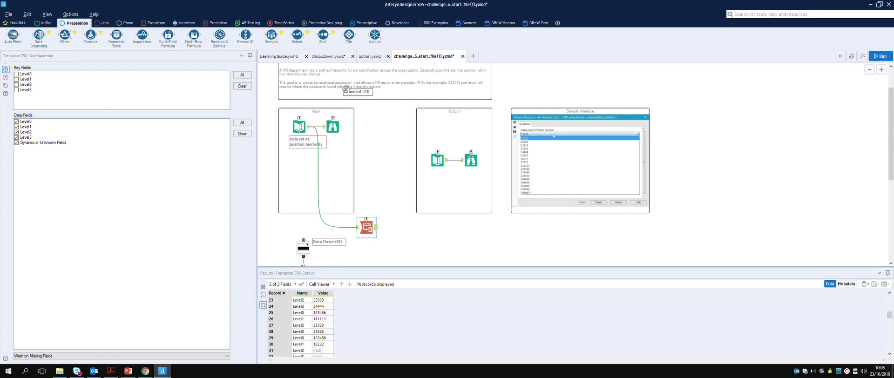
Add a Unique tool keyed on Value after Transpose, run the workflow, and attach a Filter after it
{"action": "left_click_drag", "start_coordinate": [374, 36], "coordinate": [415, 230]}
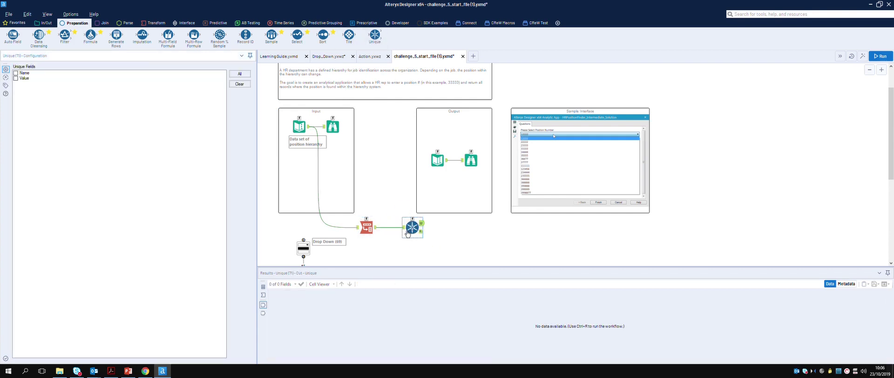
{"action": "left_click", "coordinate": [16, 78]}
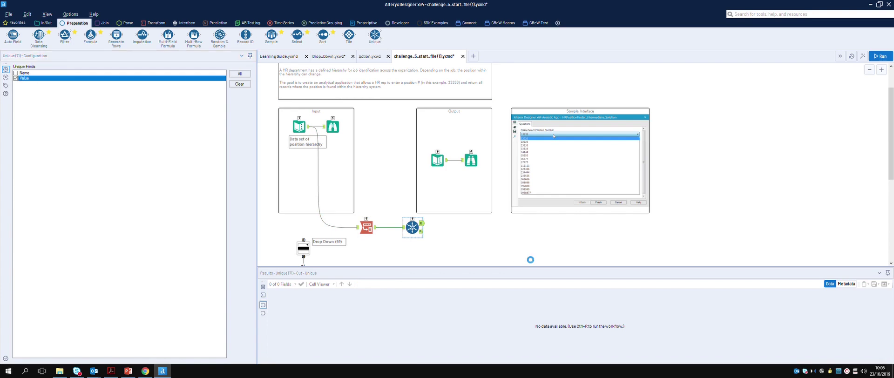
{"action": "left_click", "coordinate": [428, 215]}
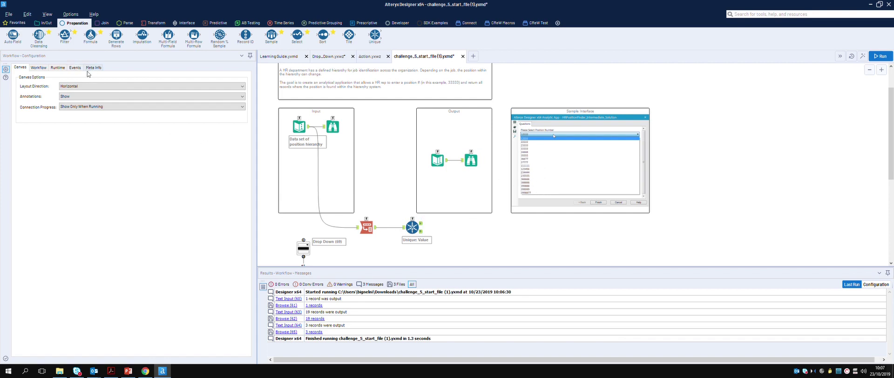
{"action": "left_click_drag", "start_coordinate": [65, 35], "coordinate": [461, 233]}
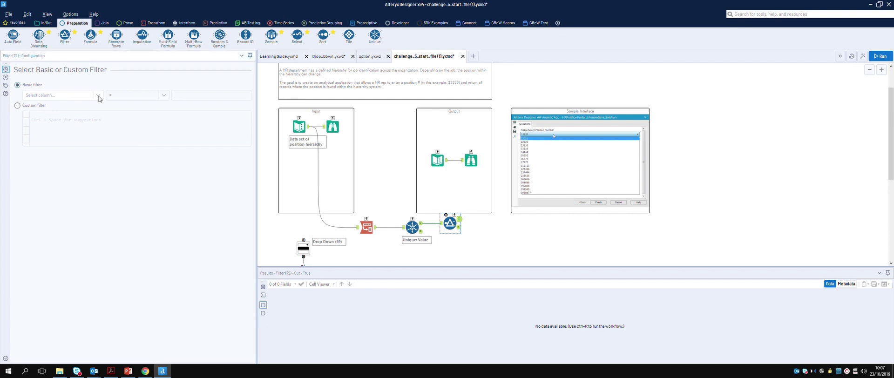
Set the Filter's basic condition to Value Is not null
{"action": "left_click", "coordinate": [98, 96]}
{"action": "left_click", "coordinate": [72, 112]}
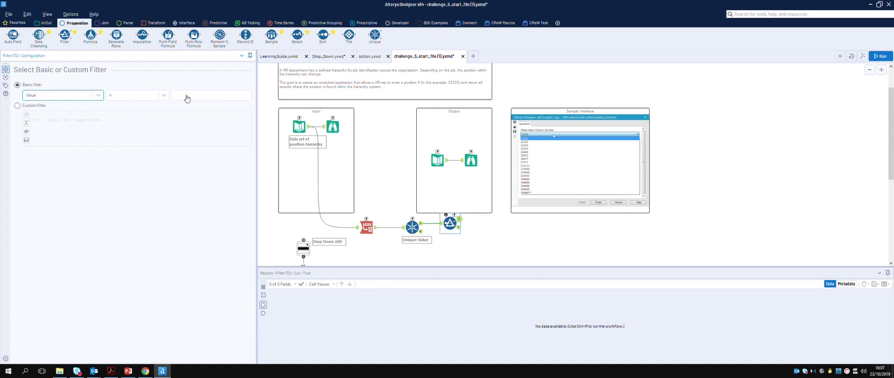
{"action": "left_click", "coordinate": [162, 96]}
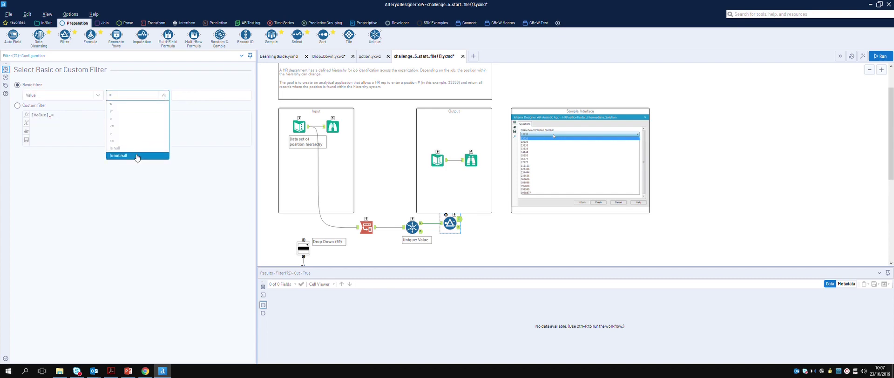
{"action": "left_click", "coordinate": [501, 236]}
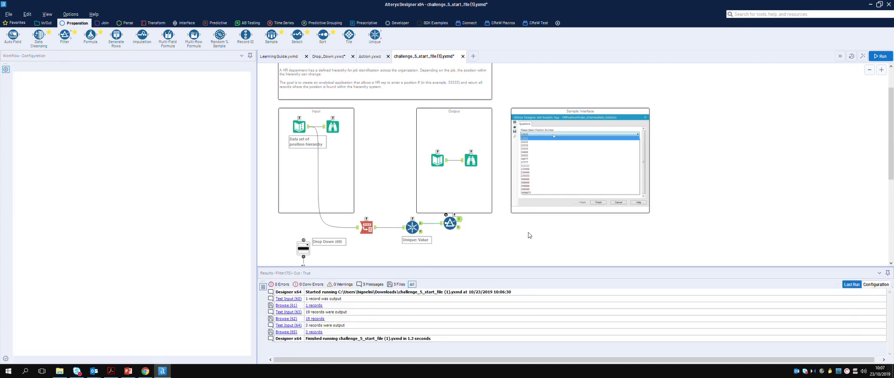
Run the workflow and check the 17 records in the Filter's True output
{"action": "key", "text": "ctrl+r"}
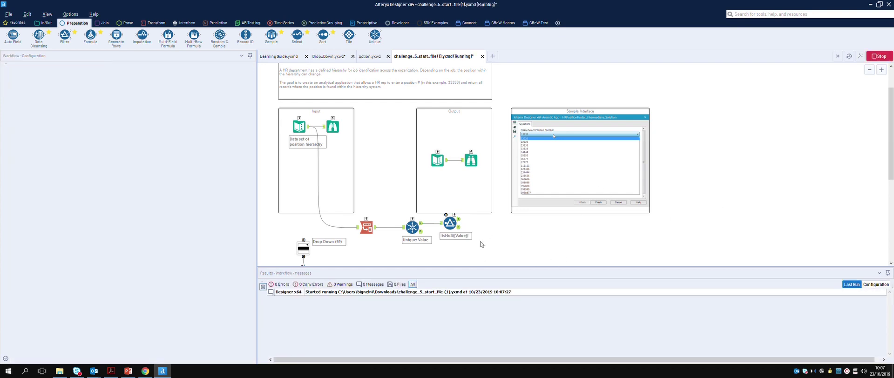
{"action": "left_click", "coordinate": [461, 221]}
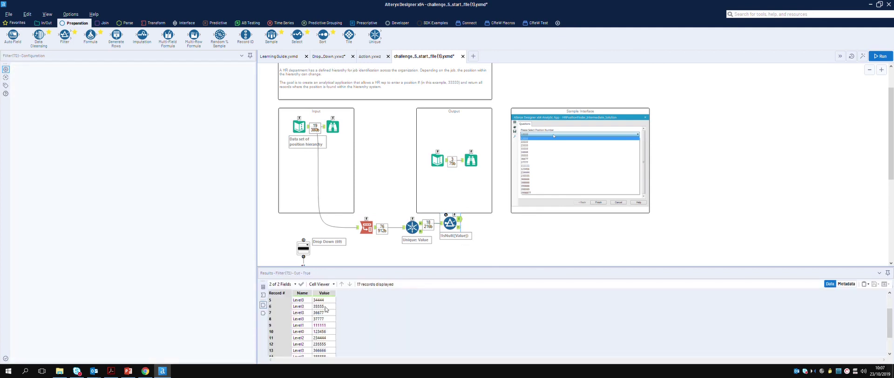
{"action": "scroll", "coordinate": [325, 311], "scroll_direction": "down", "scroll_amount": 2}
{"action": "scroll", "coordinate": [326, 312], "scroll_direction": "up", "scroll_amount": 3}
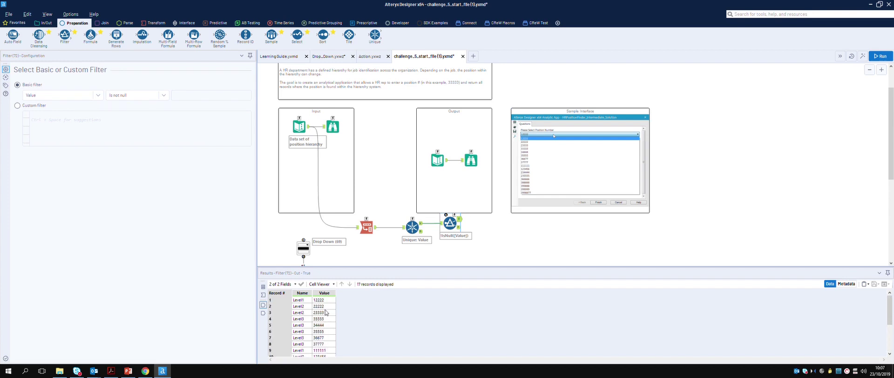
{"action": "left_click", "coordinate": [310, 252]}
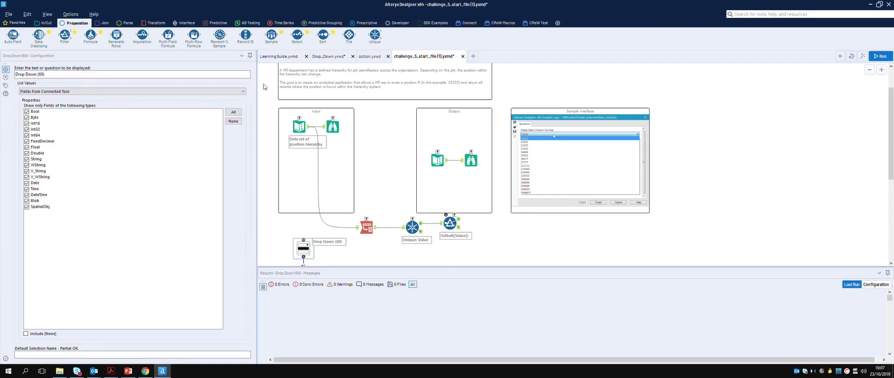
Review the Drop Down's List Values source without changes, then show the Transform tool set
{"action": "left_click", "coordinate": [242, 91]}
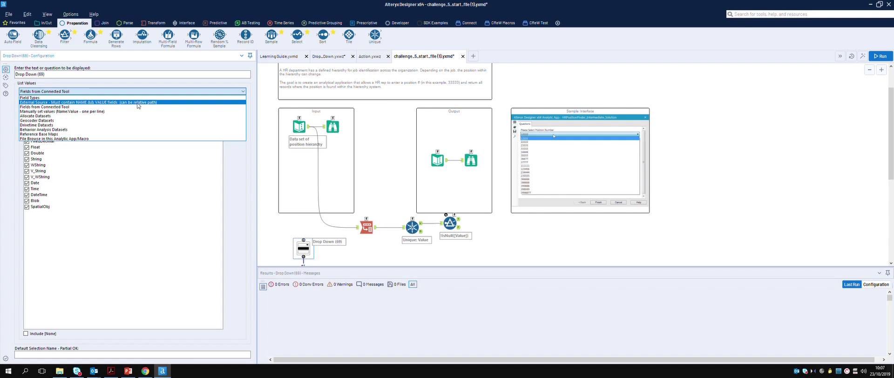
{"action": "left_click", "coordinate": [492, 246]}
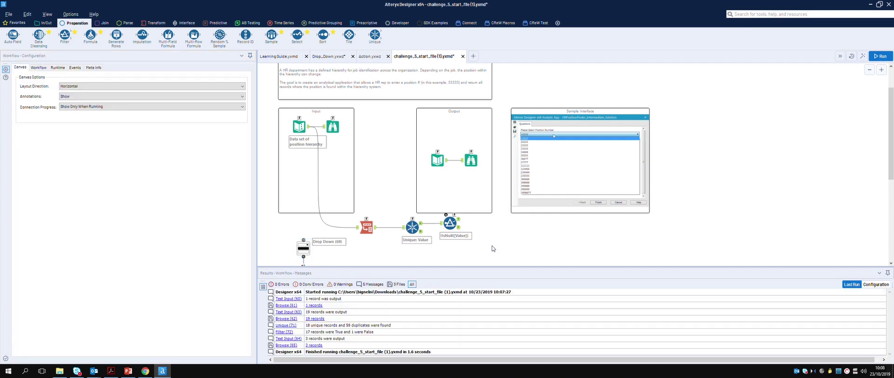
{"action": "left_click", "coordinate": [156, 23]}
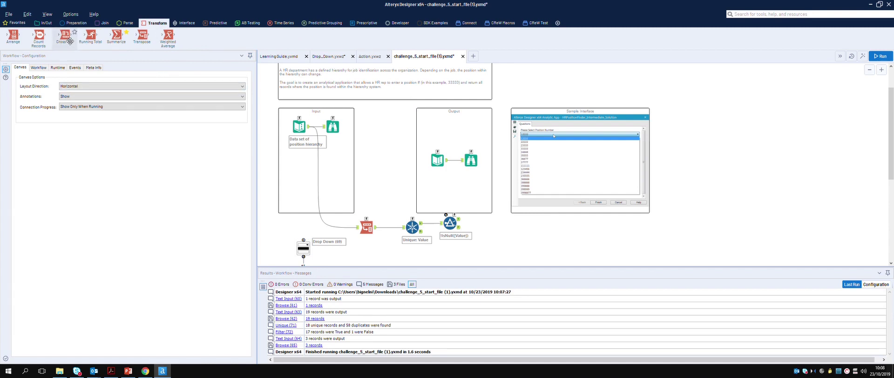
Add a Cross Tab on the Filter's True output with Name headers and First aggregation instead of Concatenate
{"action": "left_click_drag", "start_coordinate": [69, 42], "coordinate": [507, 232]}
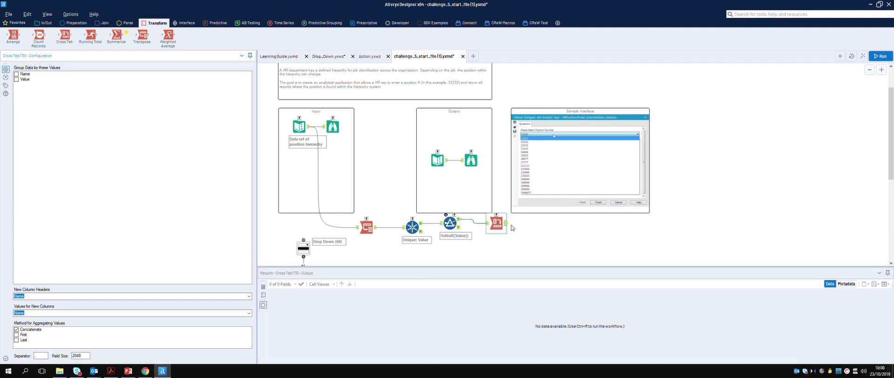
{"action": "left_click_drag", "start_coordinate": [501, 224], "coordinate": [544, 231]}
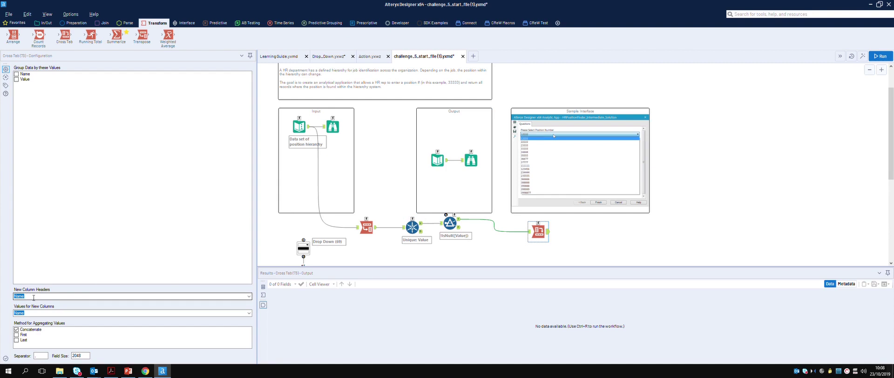
{"action": "left_click", "coordinate": [249, 296]}
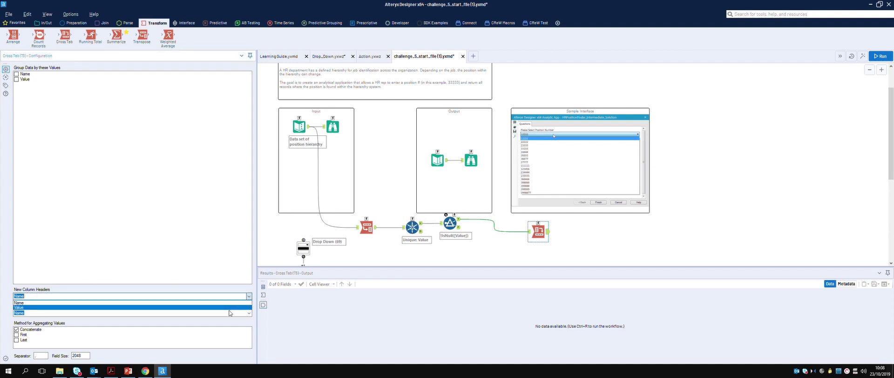
{"action": "left_click", "coordinate": [229, 313]}
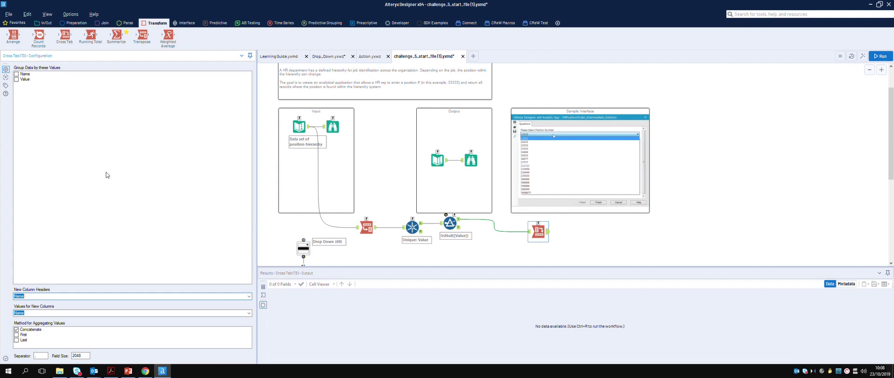
{"action": "left_click", "coordinate": [17, 334]}
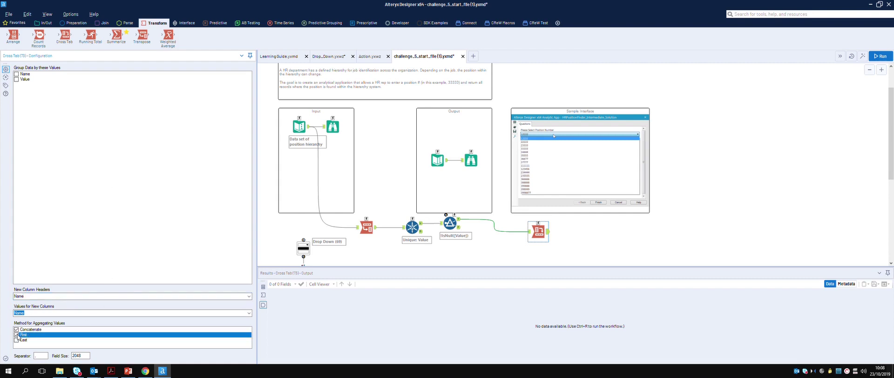
{"action": "left_click", "coordinate": [16, 330]}
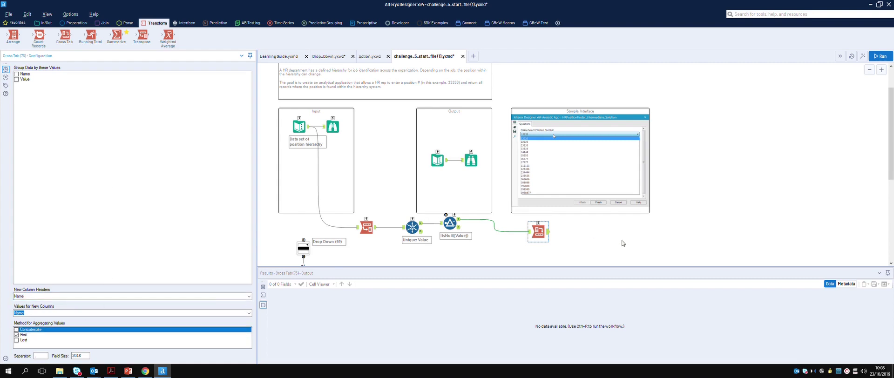
{"action": "left_click", "coordinate": [889, 58]}
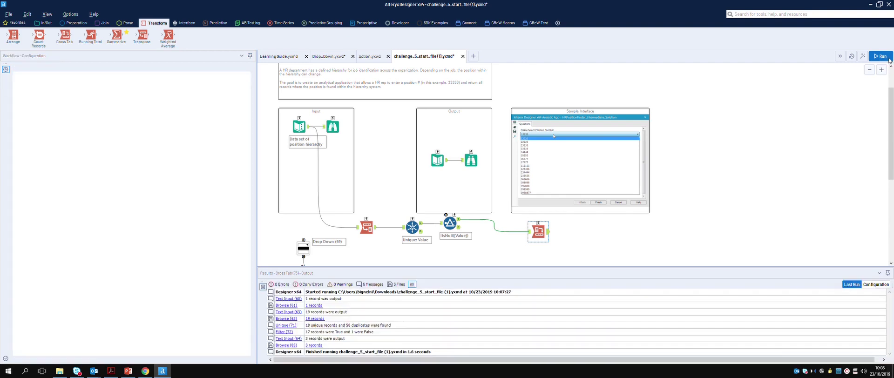
Switch the Cross Tab's column headers from Name to Value to clear the error, rerun, and view its one-row output
{"action": "left_click", "coordinate": [889, 56]}
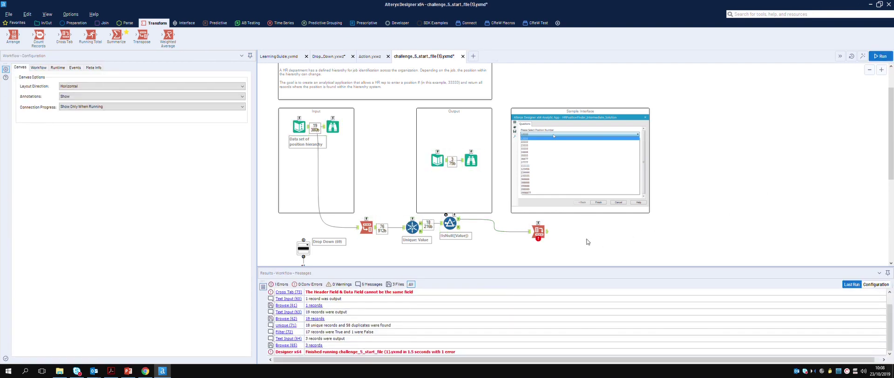
{"action": "mouse_move", "coordinate": [548, 234]}
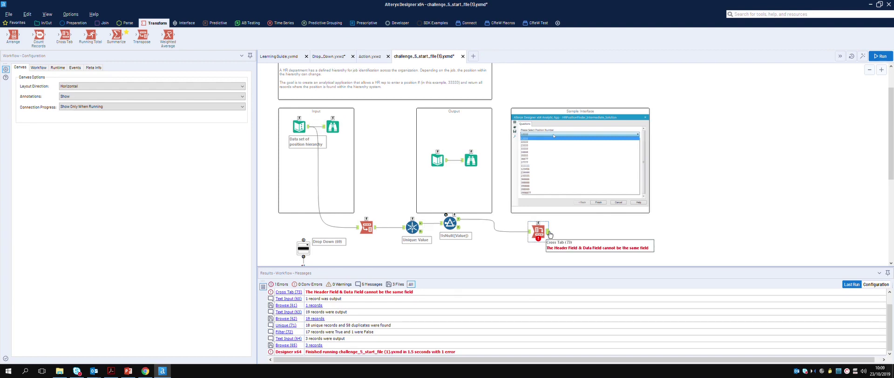
{"action": "left_click", "coordinate": [539, 231]}
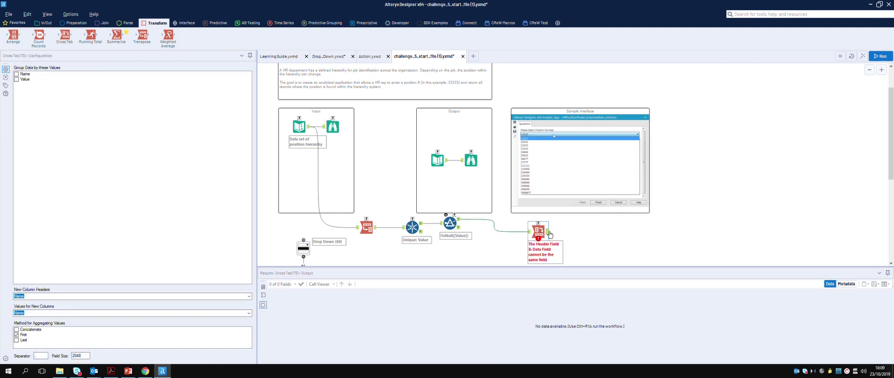
{"action": "left_click", "coordinate": [249, 296]}
{"action": "left_click", "coordinate": [137, 309]}
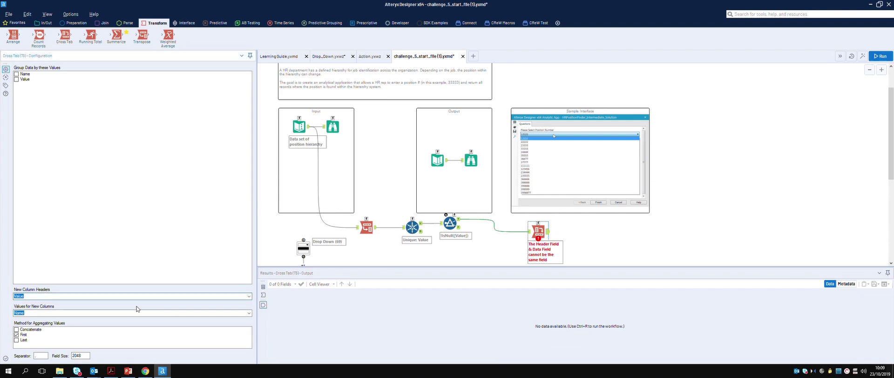
{"action": "left_click", "coordinate": [676, 251]}
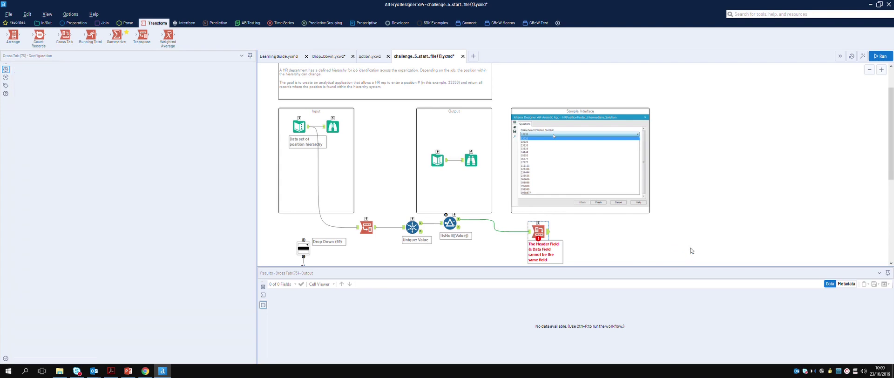
{"action": "key", "text": "ctrl+r"}
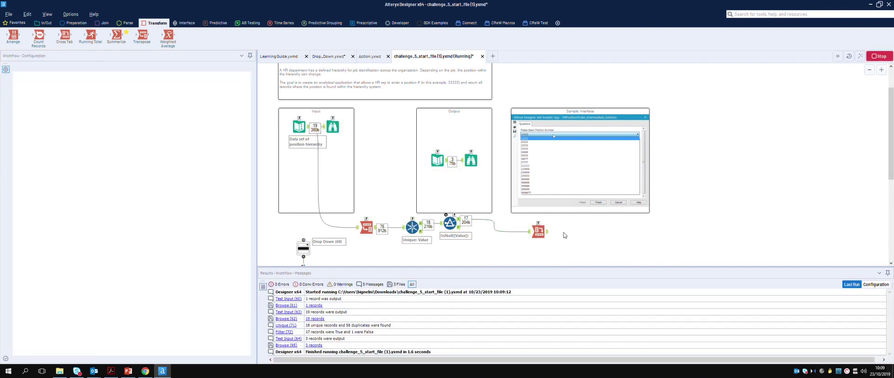
{"action": "left_click", "coordinate": [548, 234]}
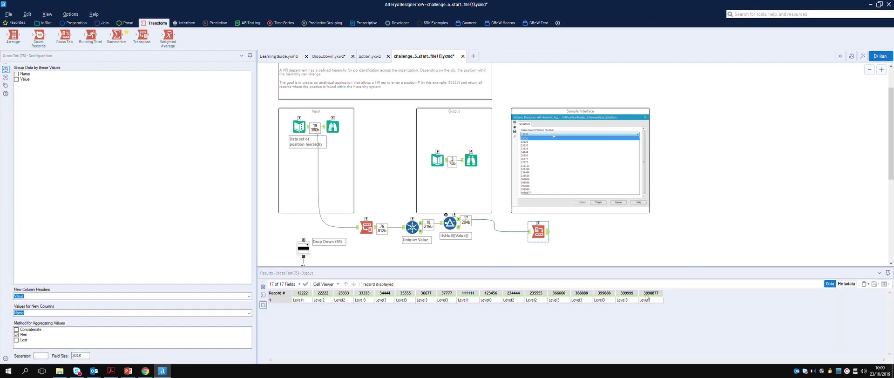
{"action": "scroll", "coordinate": [625, 236], "scroll_direction": "down", "scroll_amount": 1}
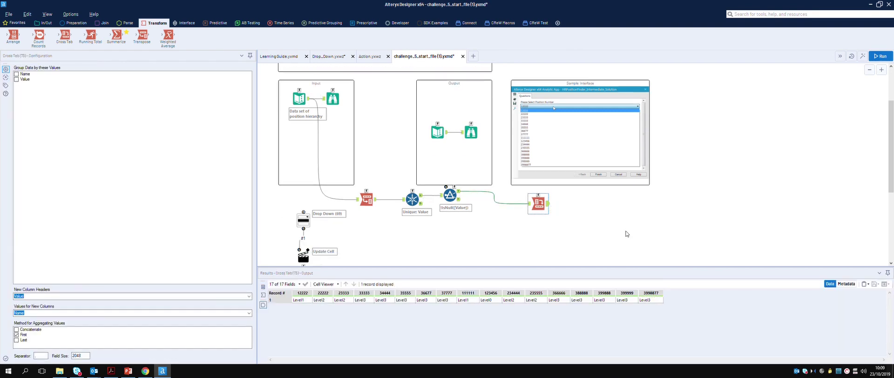
{"action": "left_click_drag", "start_coordinate": [550, 206], "coordinate": [308, 215]}
{"action": "left_click", "coordinate": [307, 215]}
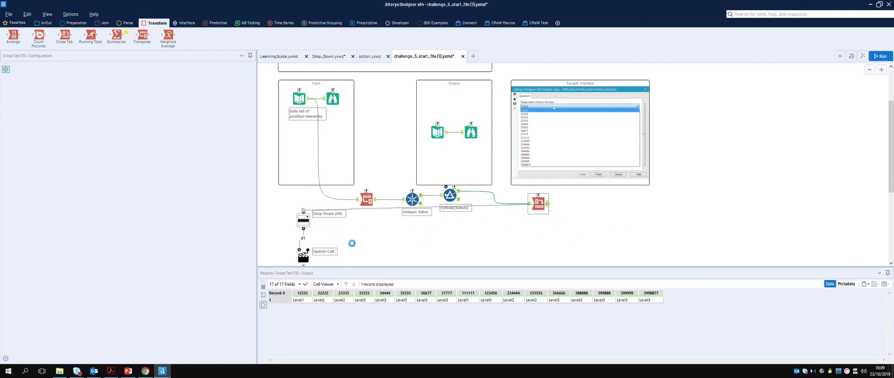
{"action": "scroll", "coordinate": [347, 240], "scroll_direction": "down", "scroll_amount": 1}
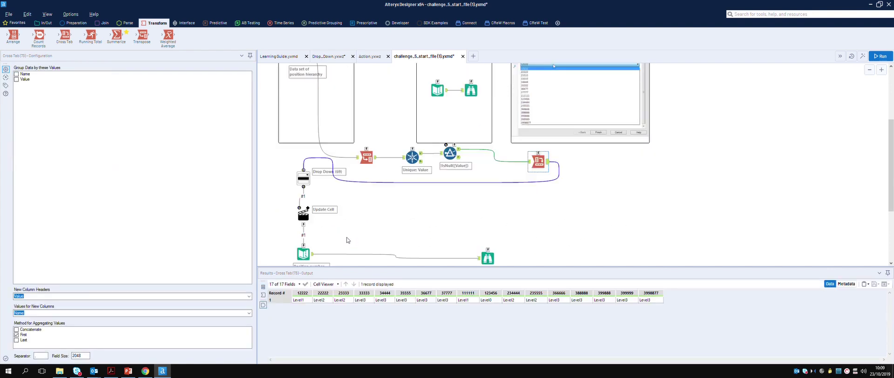
{"action": "left_click", "coordinate": [863, 56]}
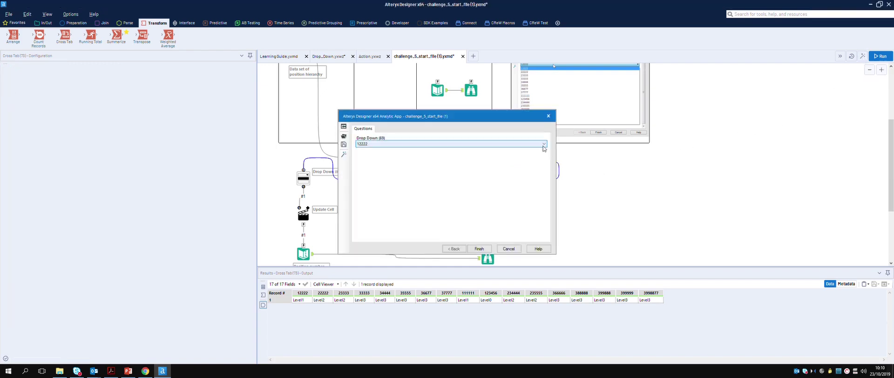
{"action": "left_click", "coordinate": [494, 144]}
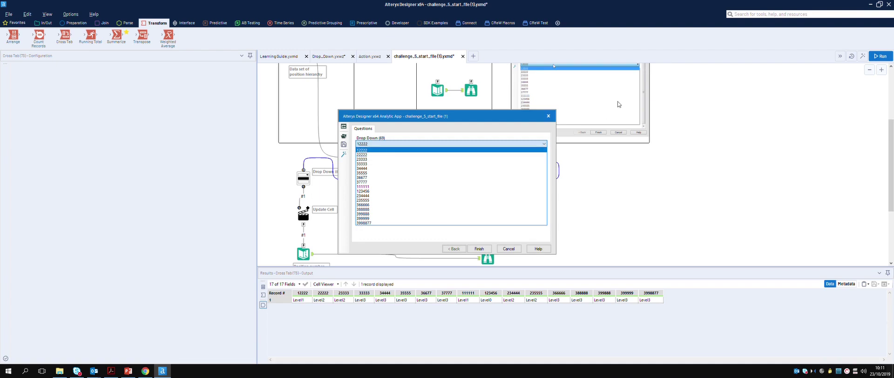
{"action": "left_click", "coordinate": [511, 253]}
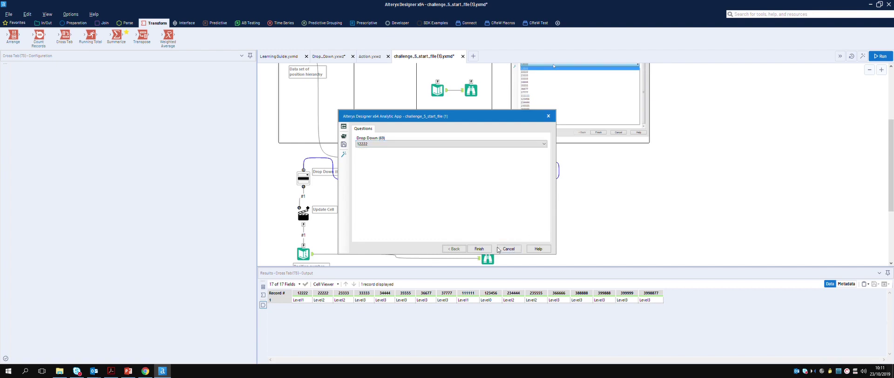
{"action": "left_click", "coordinate": [509, 249]}
{"action": "scroll", "coordinate": [549, 219], "scroll_direction": "up", "scroll_amount": 5}
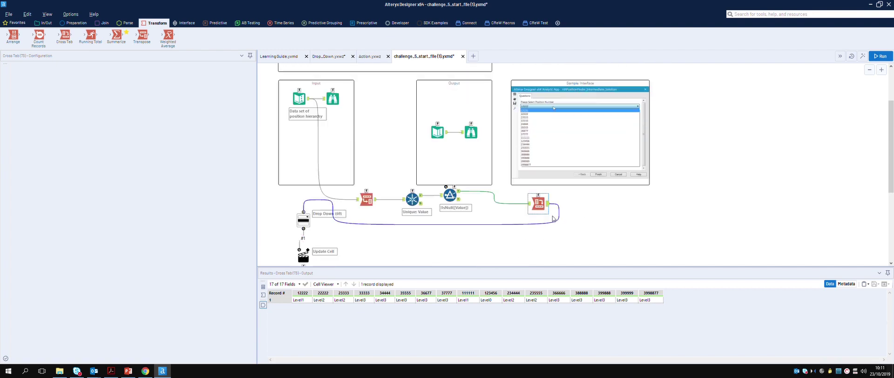
{"action": "left_click", "coordinate": [471, 147]}
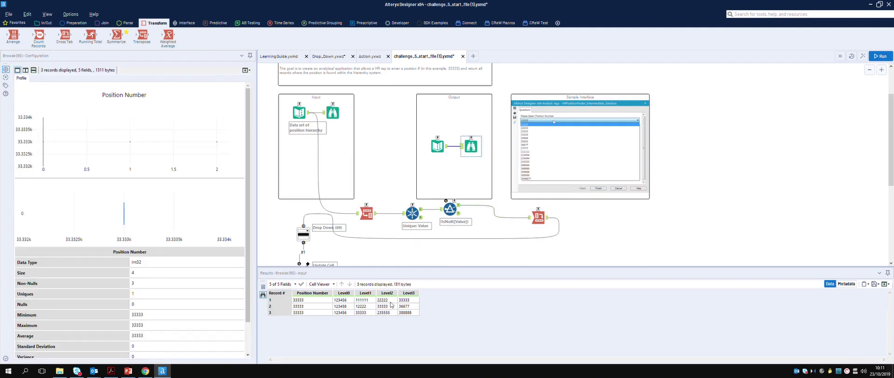
{"action": "left_click", "coordinate": [658, 230]}
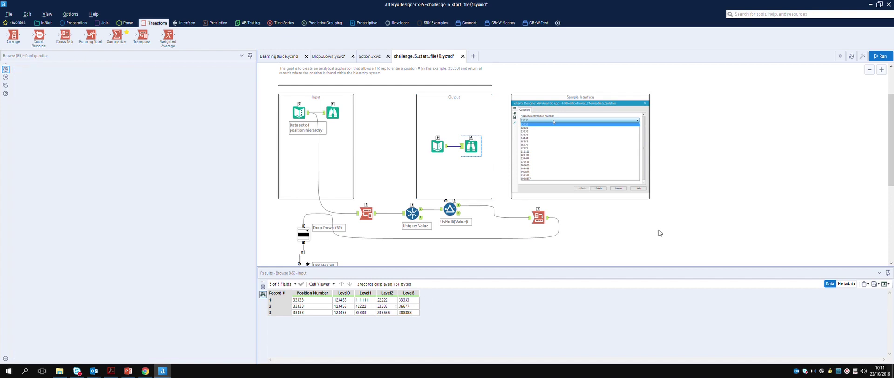
{"action": "scroll", "coordinate": [658, 231], "scroll_direction": "down", "scroll_amount": 1}
{"action": "scroll", "coordinate": [658, 231], "scroll_direction": "down", "scroll_amount": 1}
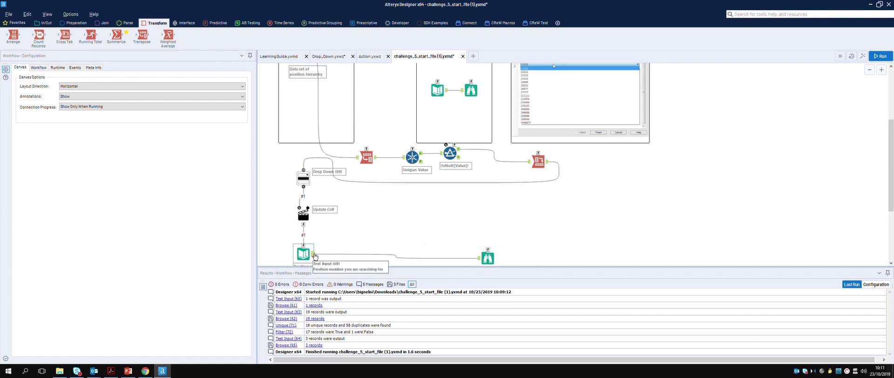
{"action": "left_click", "coordinate": [304, 214]}
Add an Append Fields tool with Text Input as Source and the hierarchy Input data as Target
{"action": "left_click", "coordinate": [103, 23]}
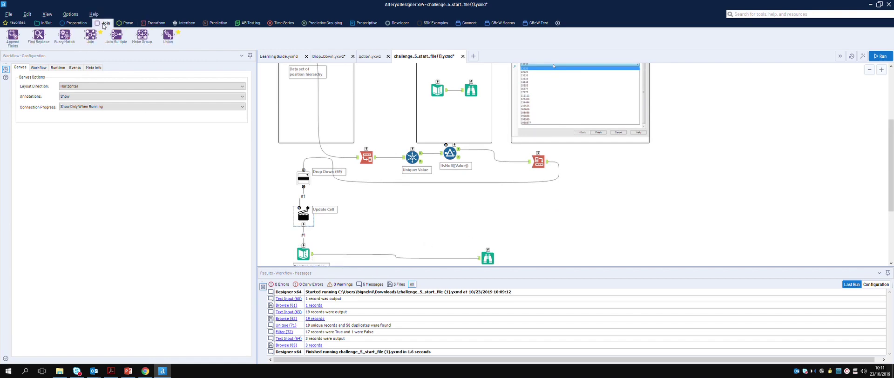
{"action": "left_click_drag", "start_coordinate": [17, 47], "coordinate": [596, 200]}
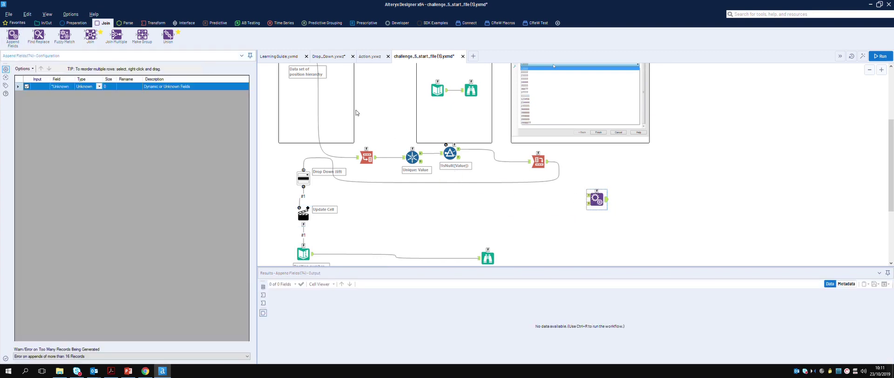
{"action": "left_click_drag", "start_coordinate": [315, 258], "coordinate": [596, 210]}
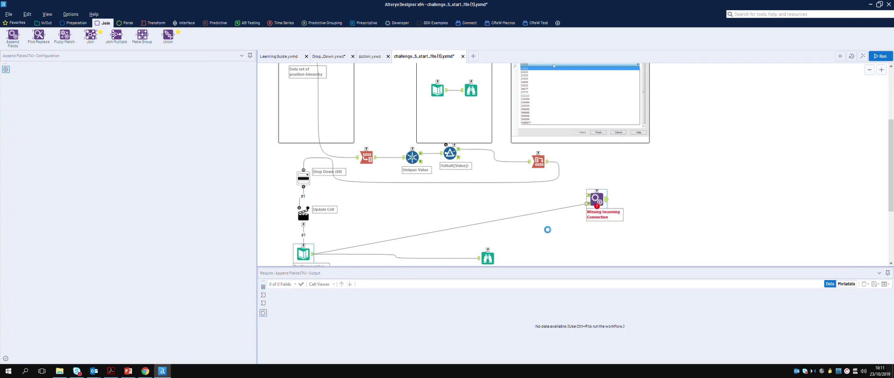
{"action": "scroll", "coordinate": [545, 232], "scroll_direction": "up", "scroll_amount": 3}
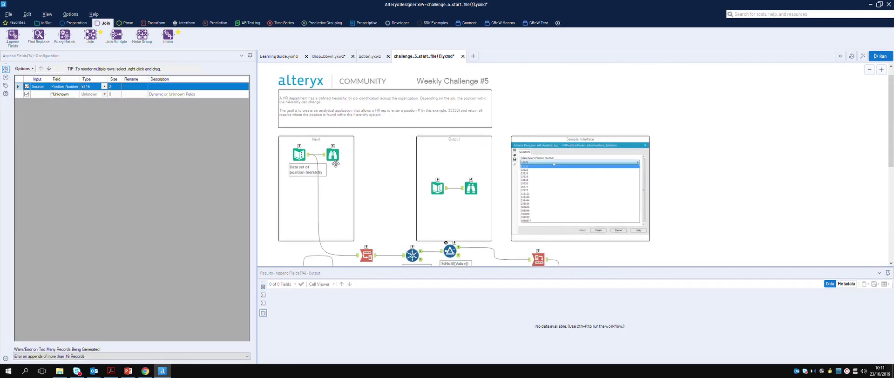
{"action": "left_click_drag", "start_coordinate": [311, 155], "coordinate": [598, 215]}
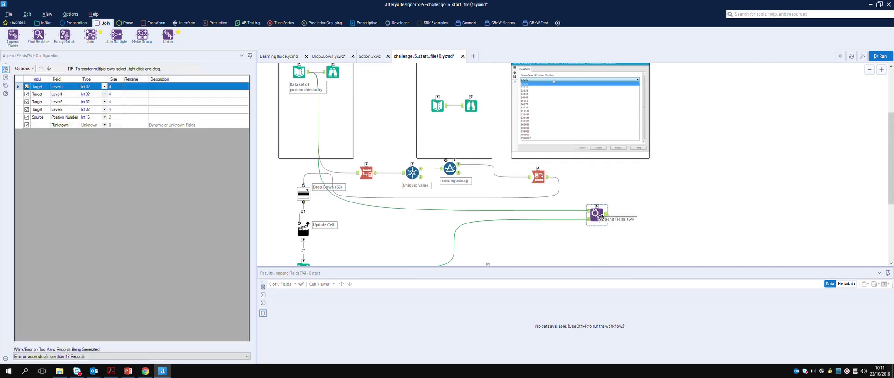
Move the Position Number field up to the top of the Append Fields field order
{"action": "left_click", "coordinate": [46, 118]}
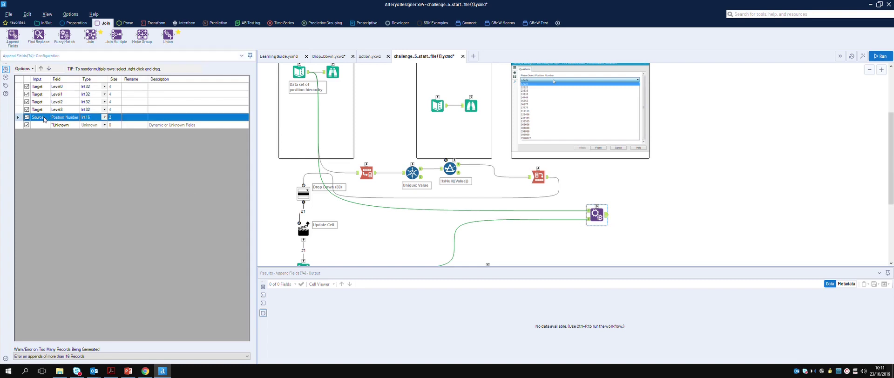
{"action": "left_click", "coordinate": [41, 68]}
{"action": "left_click", "coordinate": [41, 68]}
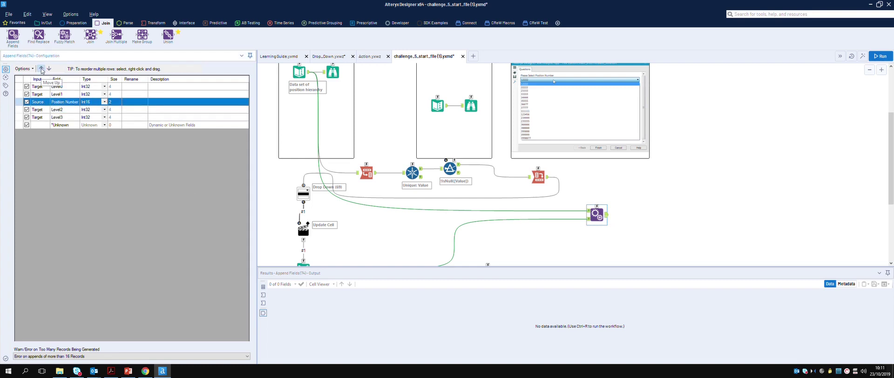
{"action": "left_click", "coordinate": [41, 68]}
{"action": "left_click", "coordinate": [41, 68]}
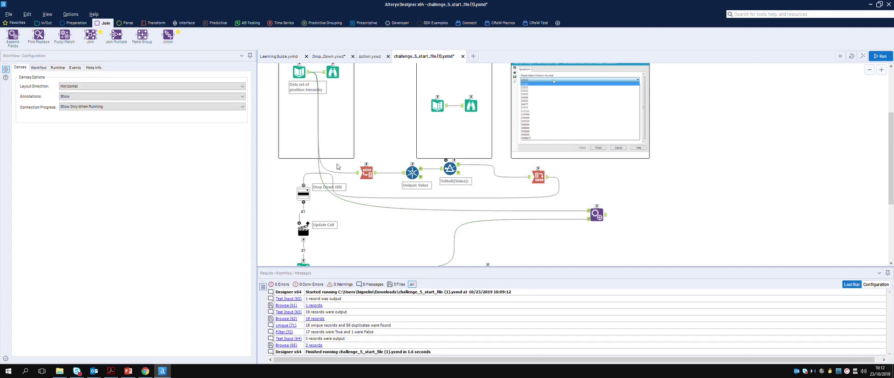
{"action": "left_click", "coordinate": [78, 24]}
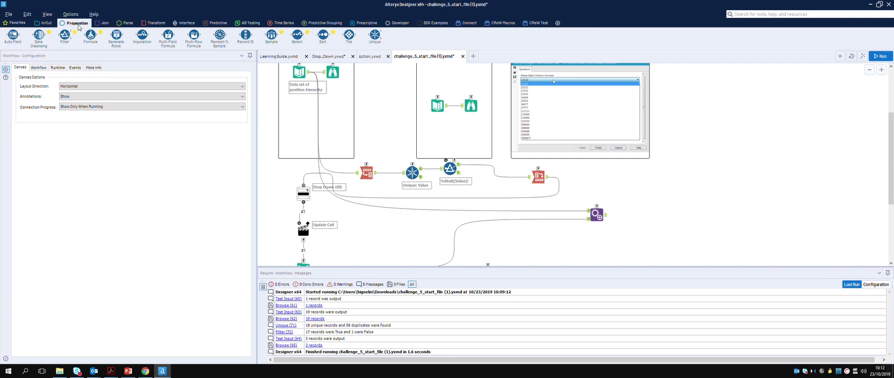
Add a Formula tool after Append Fields with a new String output column named Match
{"action": "left_click_drag", "start_coordinate": [91, 35], "coordinate": [639, 216]}
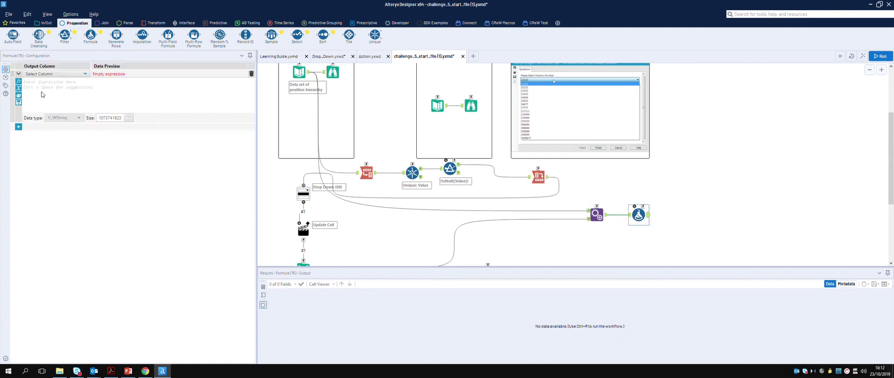
{"action": "left_click", "coordinate": [45, 74]}
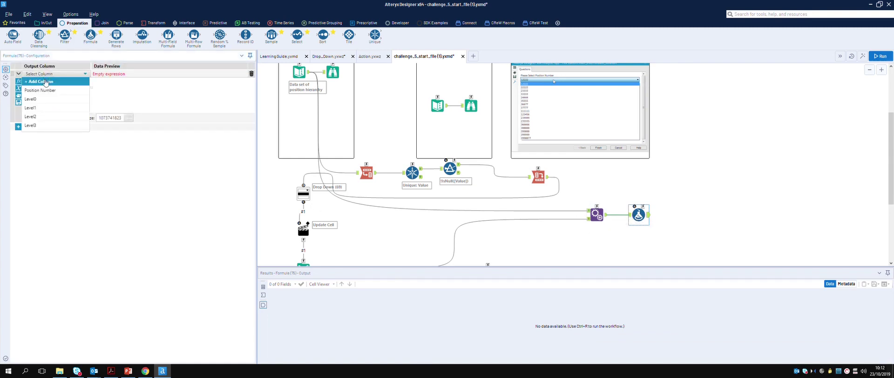
{"action": "left_click", "coordinate": [46, 82]}
{"action": "type", "text": "Ma"}
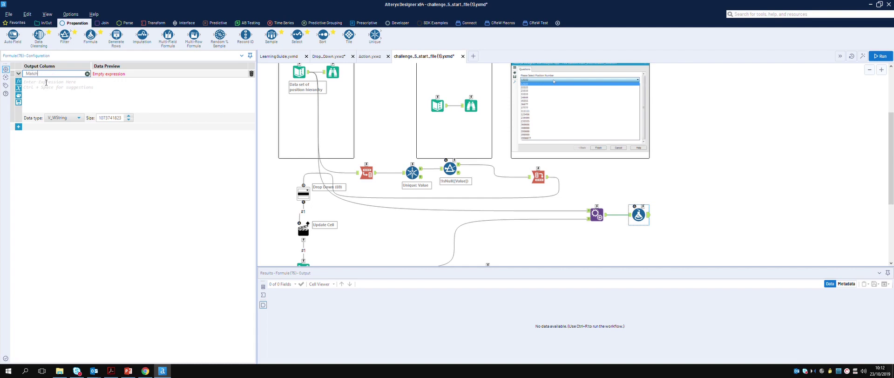
{"action": "type", "text": "tch"}
{"action": "left_click", "coordinate": [42, 86]}
{"action": "left_click", "coordinate": [78, 118]}
{"action": "left_click_drag", "start_coordinate": [80, 136], "coordinate": [85, 148]}
{"action": "left_click", "coordinate": [58, 178]}
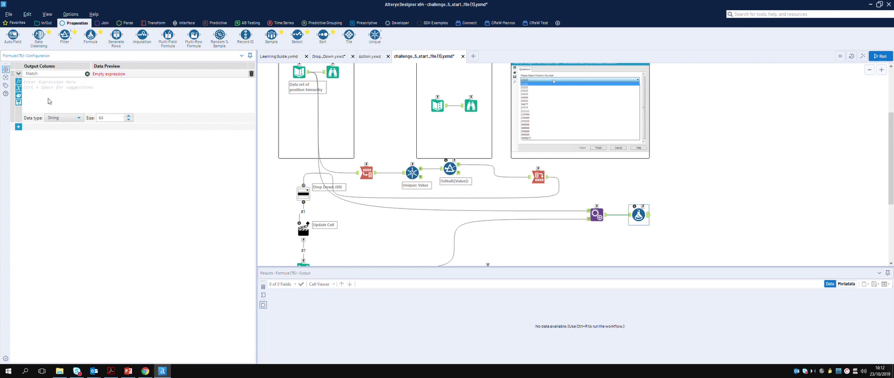
Begin the Match expression as IF [Position Number]=[Level0] or ... THEN t ELSE f ENDIF
{"action": "type", "text": "I"}
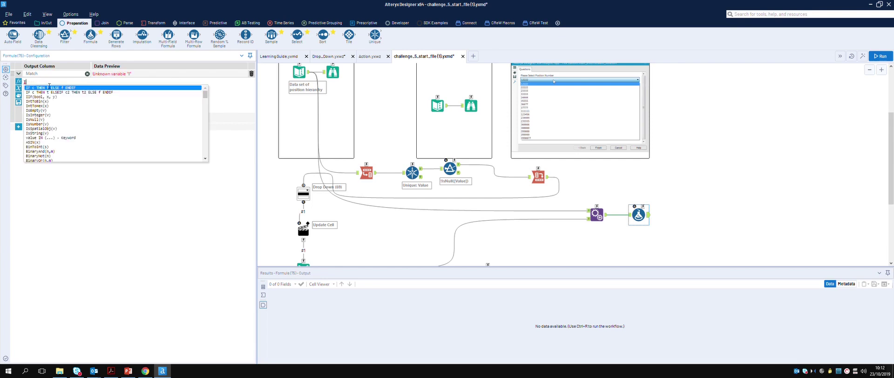
{"action": "type", "text": "f"}
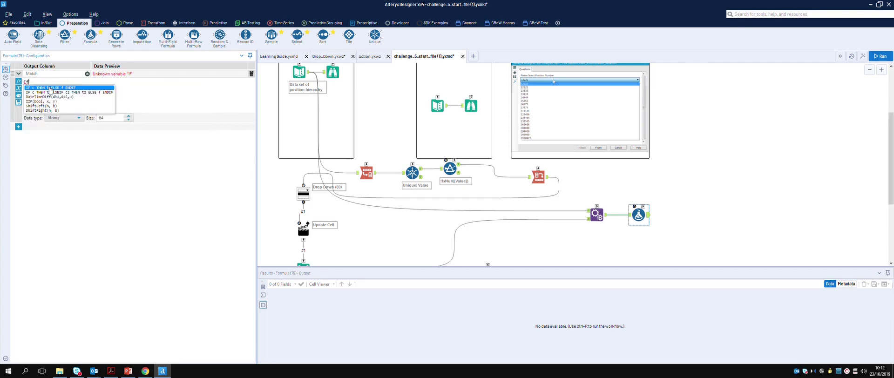
{"action": "left_click", "coordinate": [49, 87]}
{"action": "key", "text": "BackSpace"}
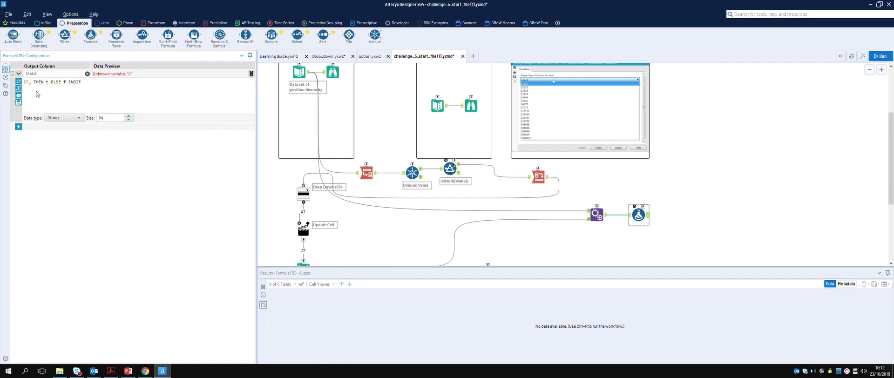
{"action": "type", "text": "["}
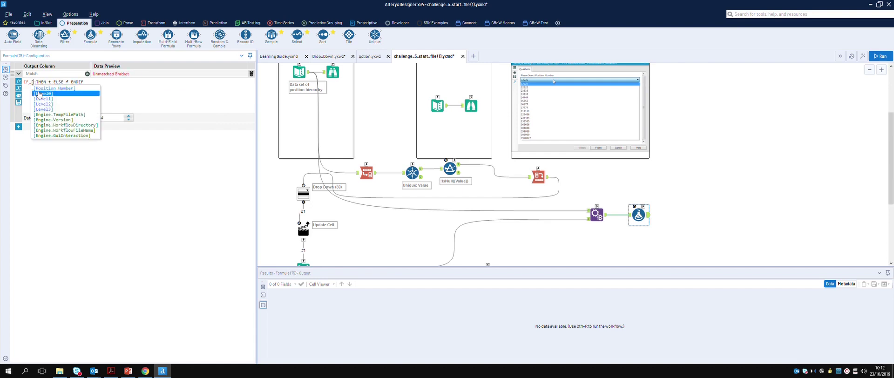
{"action": "left_click", "coordinate": [39, 88]}
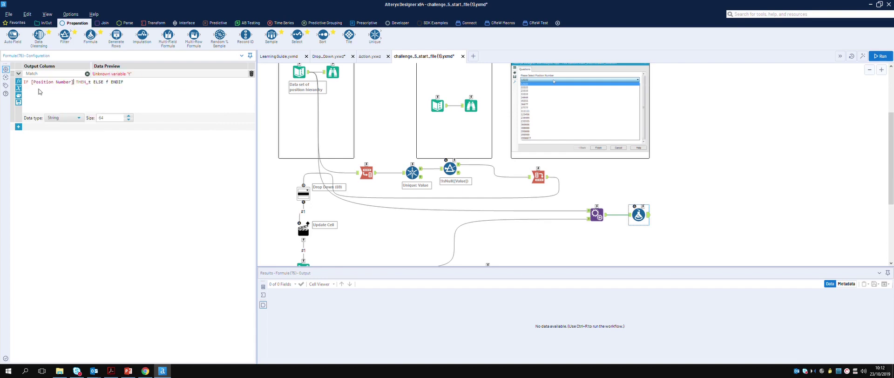
{"action": "type", "text": "=["}
{"action": "left_click", "coordinate": [96, 94]}
{"action": "type", "text": "or"}
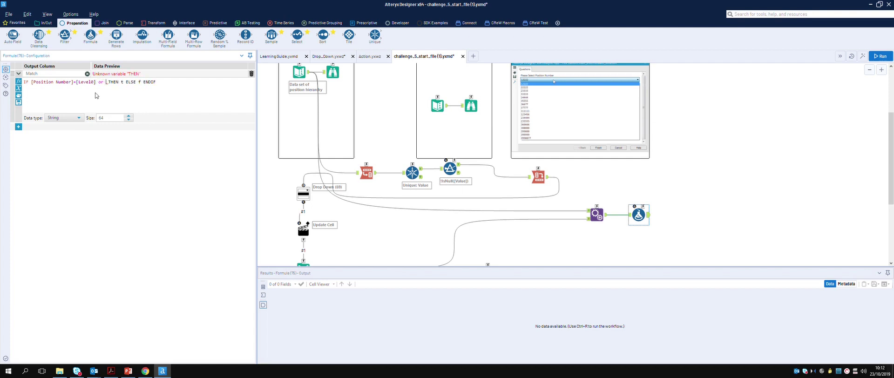
Copy the Level0 comparison and add a second clause comparing Position Number with Level1
{"action": "key", "text": "ctrl+shift+Left"}
{"action": "key", "text": "ctrl+shift+Left"}
{"action": "key", "text": "ctrl+shift+Left"}
{"action": "key", "text": "ctrl+shift+Left"}
{"action": "key", "text": "ctrl+shift+Left"}
{"action": "left_click_drag", "start_coordinate": [111, 84], "coordinate": [35, 85]}
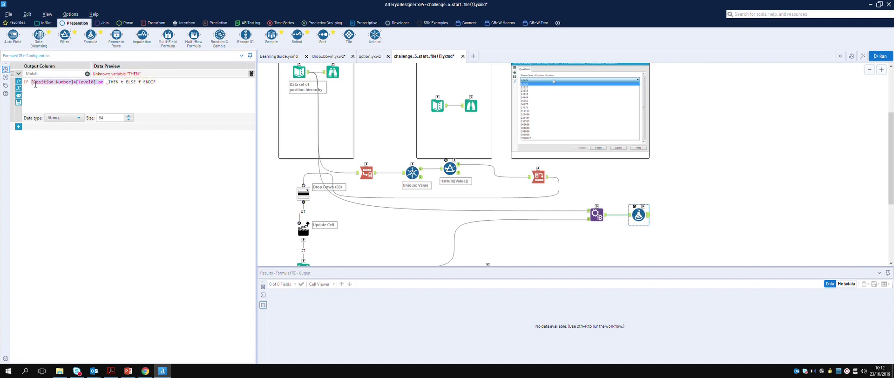
{"action": "key", "text": "ctrl+c"}
{"action": "left_click", "coordinate": [111, 90]}
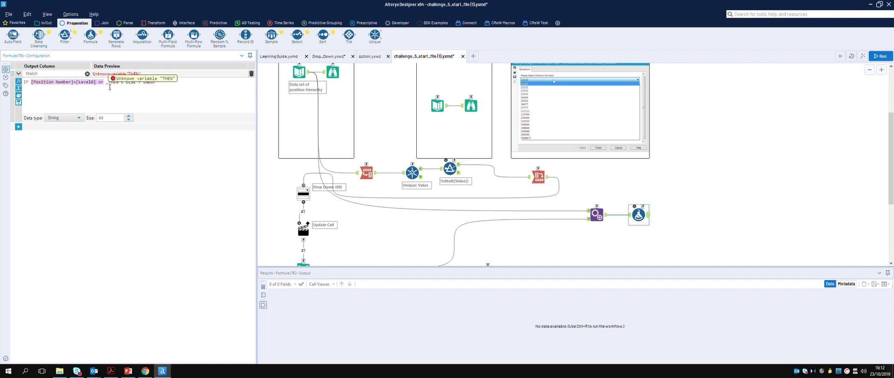
{"action": "key", "text": "ctrl+v"}
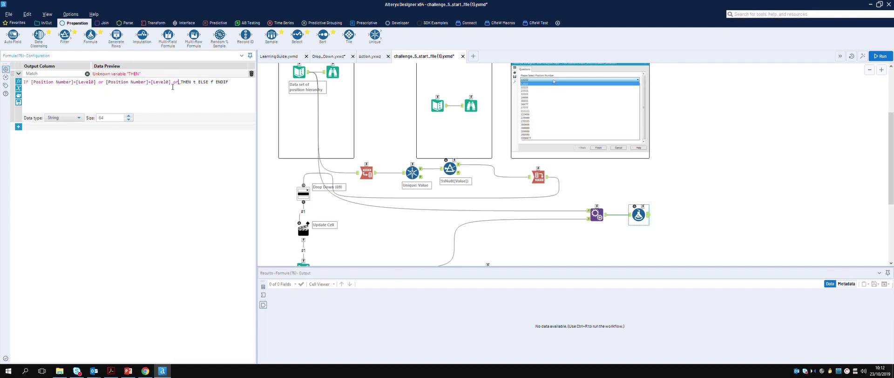
{"action": "key", "text": "BackSpace"}
{"action": "type", "text": "1"}
{"action": "left_click", "coordinate": [182, 93]}
Add further clauses comparing Position Number with Level2 and Level3
{"action": "key", "text": "ctrl+v"}
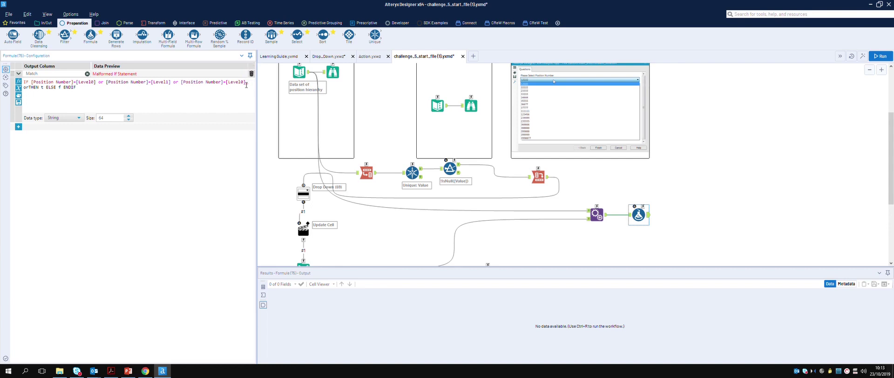
{"action": "key", "text": "BackSpace"}
{"action": "type", "text": "2"}
{"action": "left_click", "coordinate": [29, 87]}
{"action": "key", "text": "ctrl+v"}
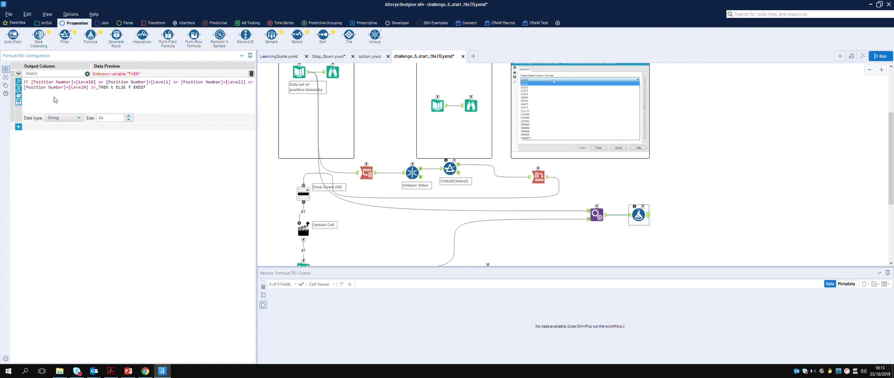
{"action": "key", "text": "BackSpace"}
{"action": "type", "text": "3"}
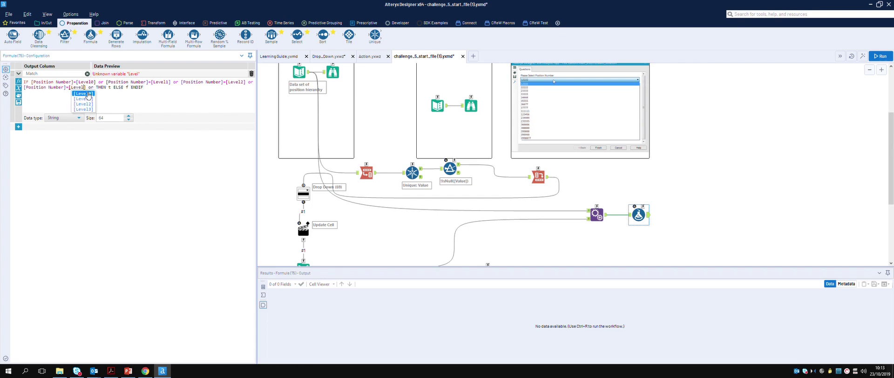
{"action": "left_click", "coordinate": [87, 95]}
Remove the trailing 'or' and make the formula return 'Y' on a match, 'N' otherwise
{"action": "key", "text": "BackSpace"}
{"action": "key", "text": "BackSpace"}
{"action": "key", "text": "BackSpace"}
{"action": "left_click", "coordinate": [108, 87]}
{"action": "key", "text": "BackSpace"}
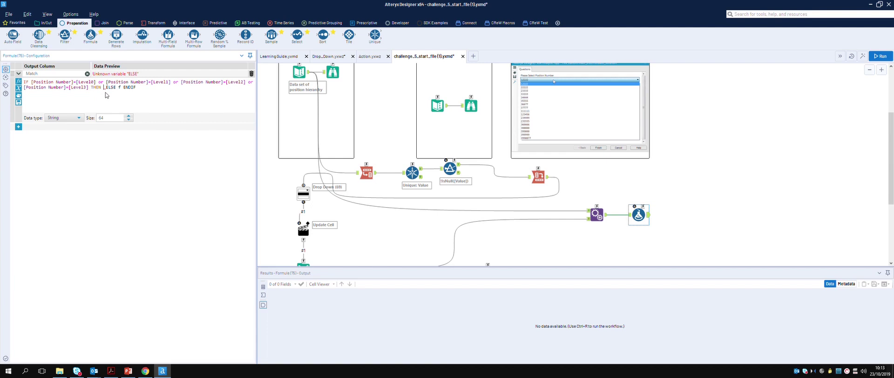
{"action": "type", "text": "'Y "}
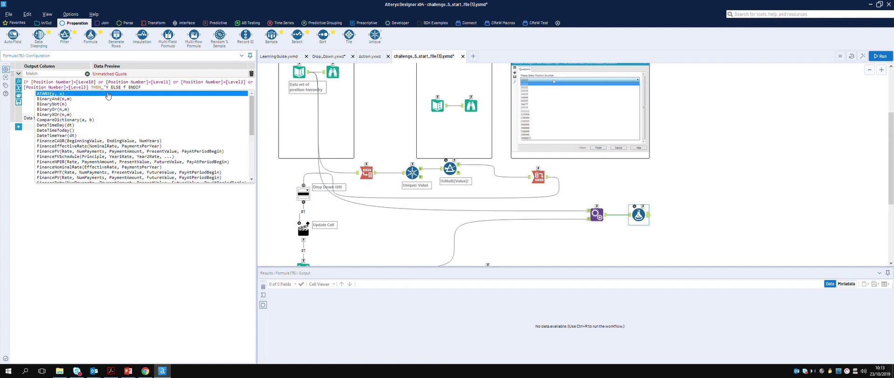
{"action": "type", "text": "'"}
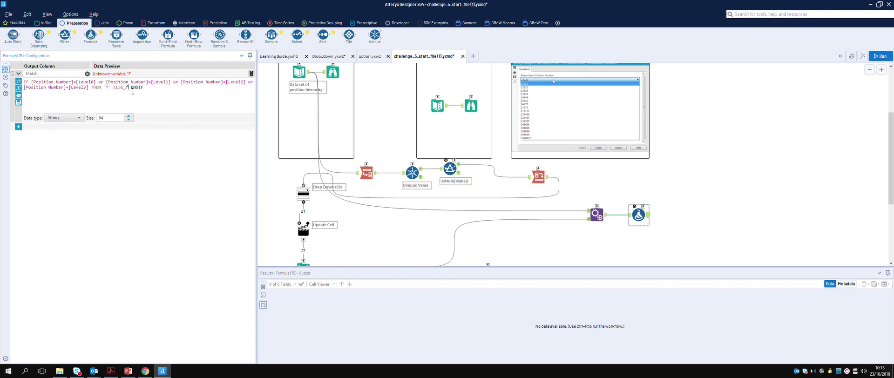
{"action": "key", "text": "BackSpace"}
{"action": "type", "text": "'N'"}
{"action": "left_click", "coordinate": [681, 236]}
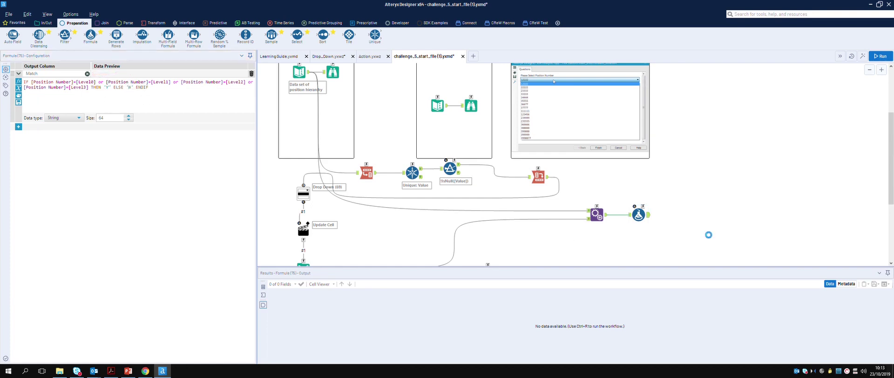
Add a Filter after the Formula keeping only rows where Match equals Y
{"action": "scroll", "coordinate": [681, 207], "scroll_direction": "down", "scroll_amount": 1}
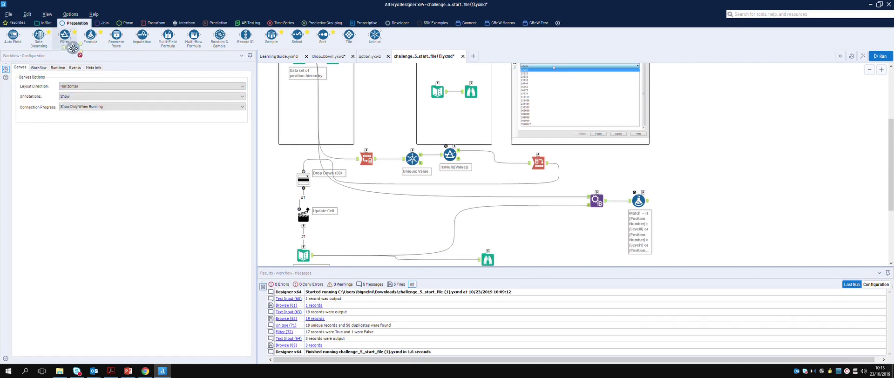
{"action": "left_click_drag", "start_coordinate": [65, 37], "coordinate": [665, 203]}
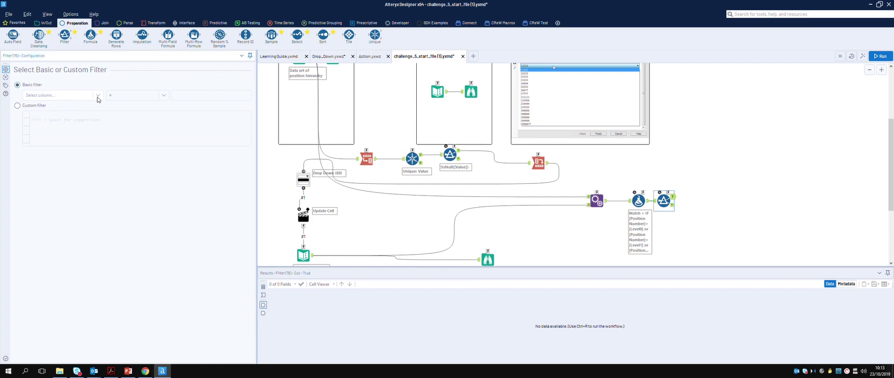
{"action": "left_click", "coordinate": [97, 97]}
{"action": "left_click", "coordinate": [58, 141]}
{"action": "left_click", "coordinate": [192, 96]}
{"action": "left_click", "coordinate": [705, 228]}
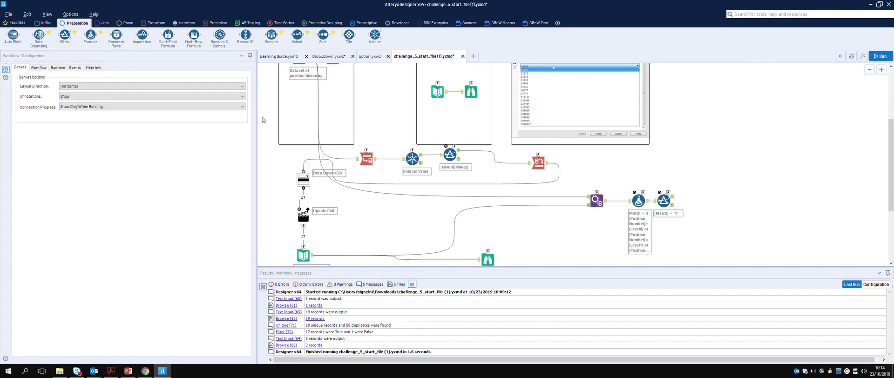
Add a Select tool on the Filter's True output with the Match field unchecked
{"action": "left_click_drag", "start_coordinate": [298, 44], "coordinate": [715, 205]}
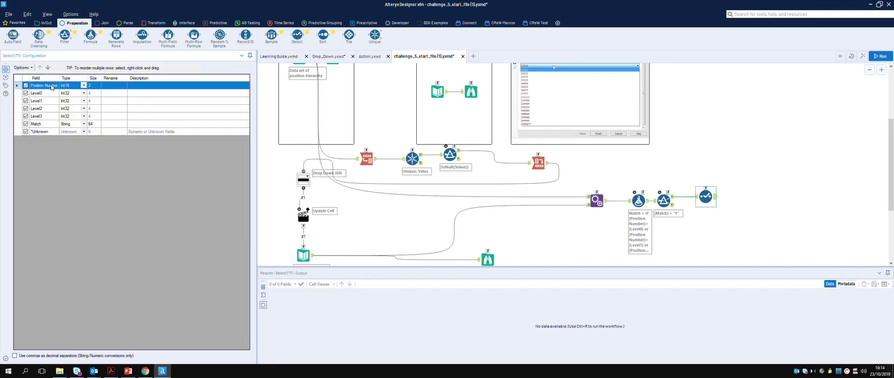
{"action": "left_click", "coordinate": [30, 125]}
{"action": "left_click", "coordinate": [26, 123]}
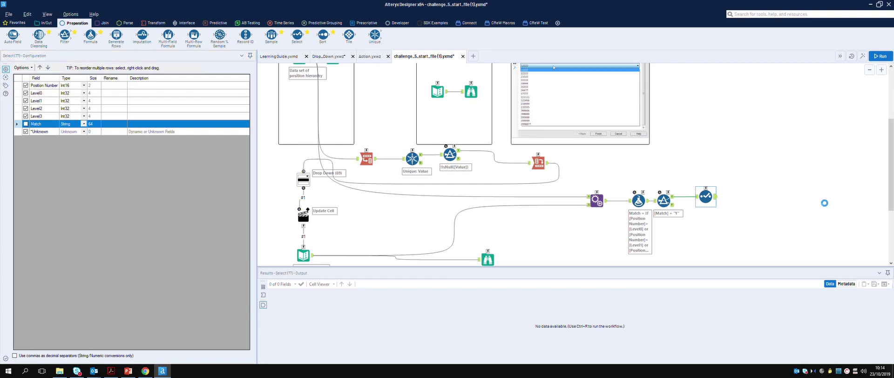
{"action": "left_click", "coordinate": [820, 198]}
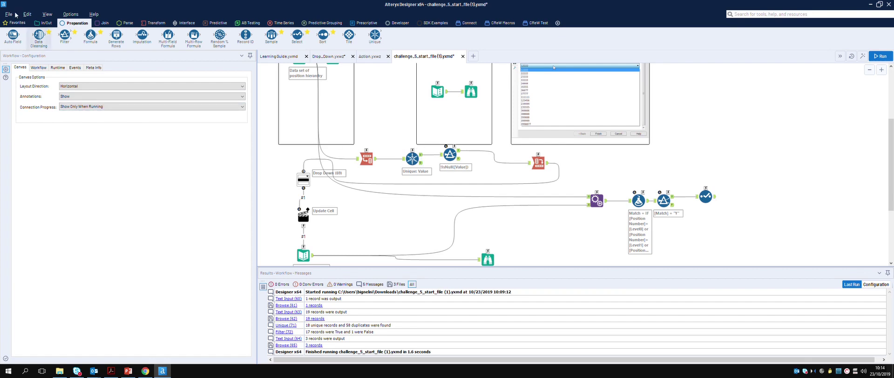
{"action": "left_click", "coordinate": [862, 56]}
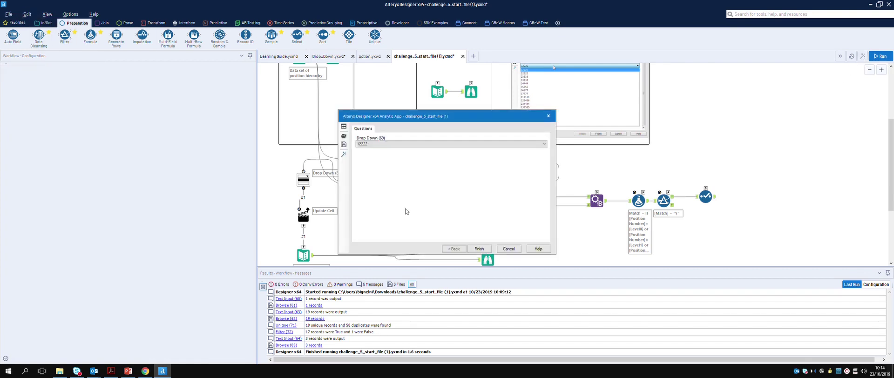
{"action": "left_click", "coordinate": [401, 144]}
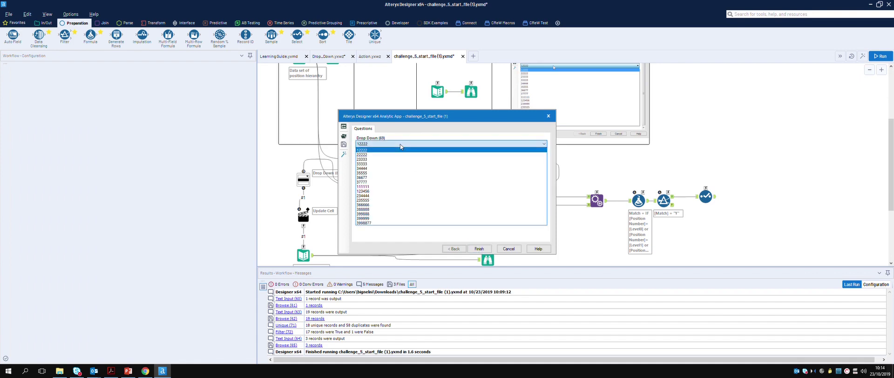
{"action": "left_click", "coordinate": [392, 182]}
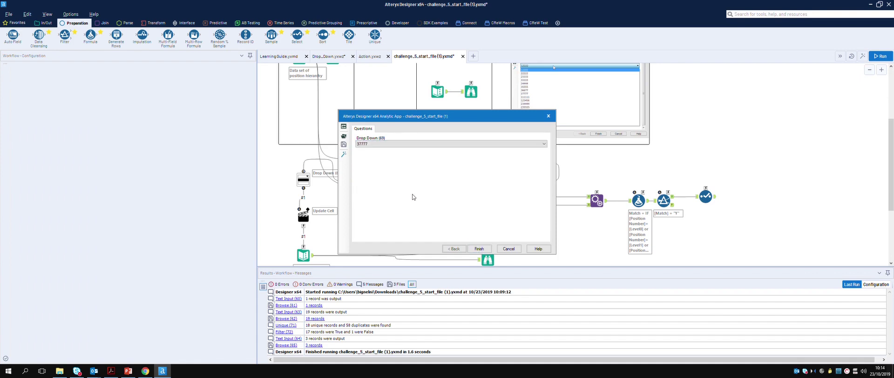
{"action": "left_click", "coordinate": [479, 250]}
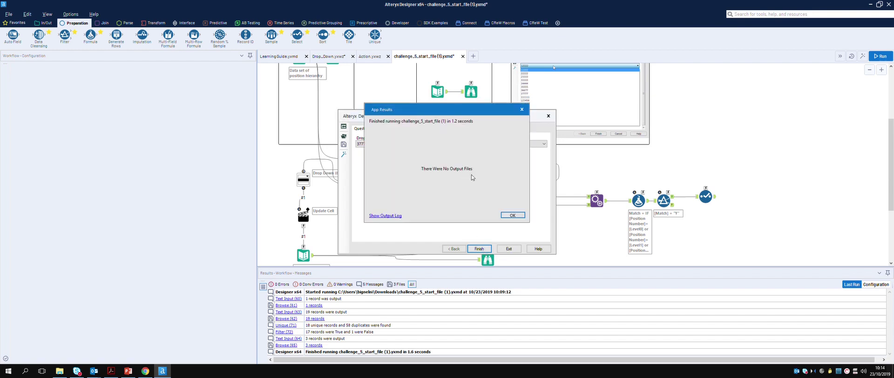
{"action": "left_click", "coordinate": [394, 216]}
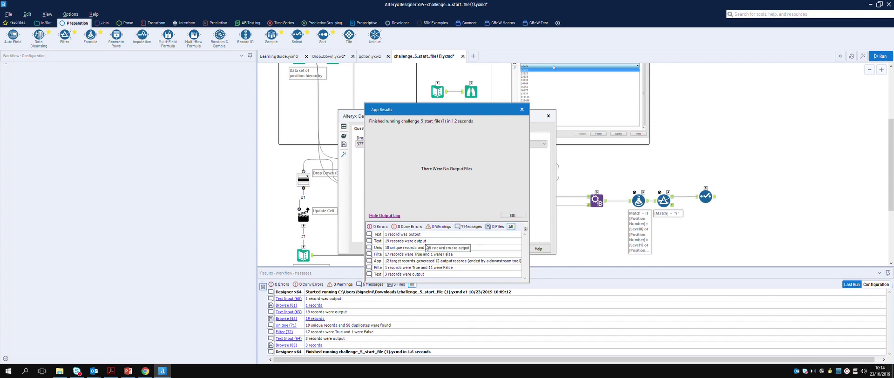
{"action": "left_click", "coordinate": [512, 215]}
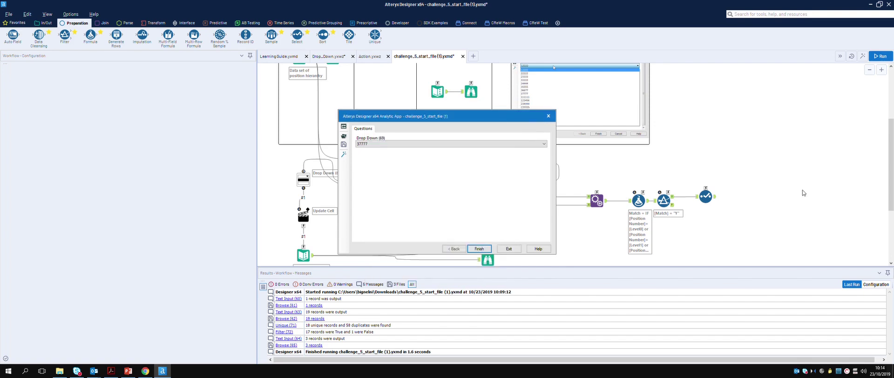
{"action": "left_click", "coordinate": [509, 249]}
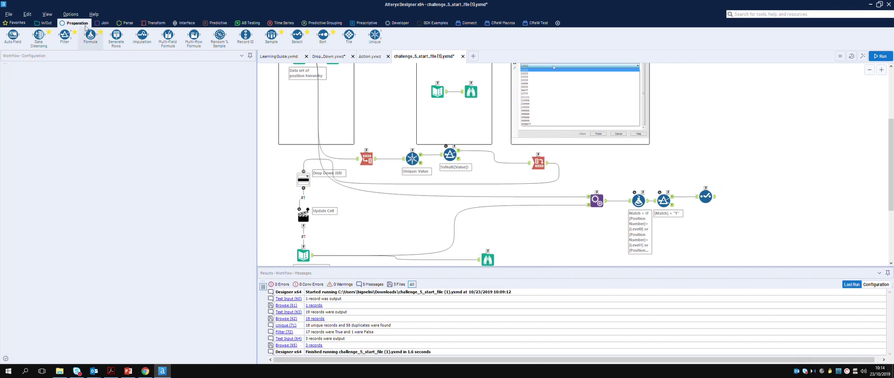
Add an Output Data tool after the Select tool from the In/Out tool set
{"action": "left_click", "coordinate": [44, 23]}
{"action": "left_click", "coordinate": [706, 196]}
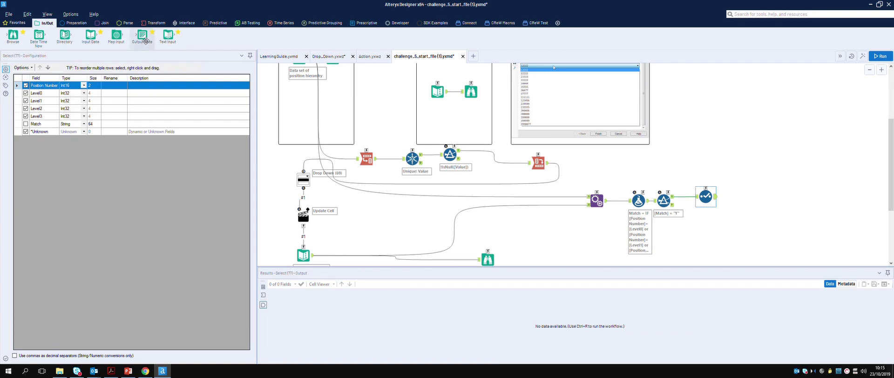
{"action": "left_click_drag", "start_coordinate": [145, 41], "coordinate": [747, 200]}
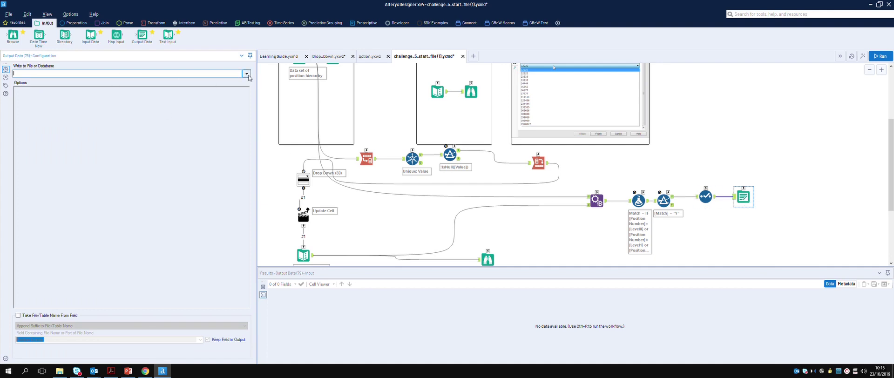
Set the output file to Output challenge 5.xlsx as Microsoft Excel, writing to Sheet1
{"action": "left_click", "coordinate": [247, 74]}
{"action": "left_click", "coordinate": [230, 85]}
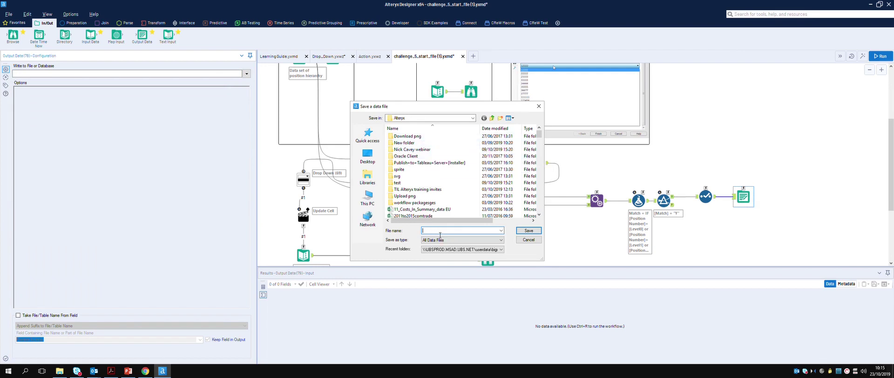
{"action": "type", "text": "Ou"}
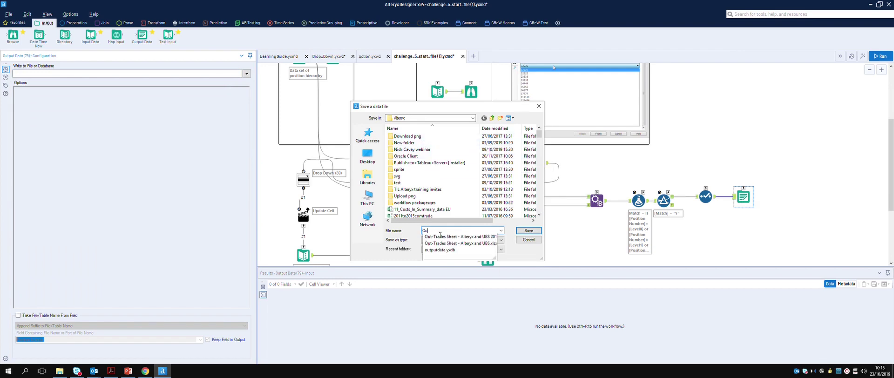
{"action": "type", "text": "tpu"}
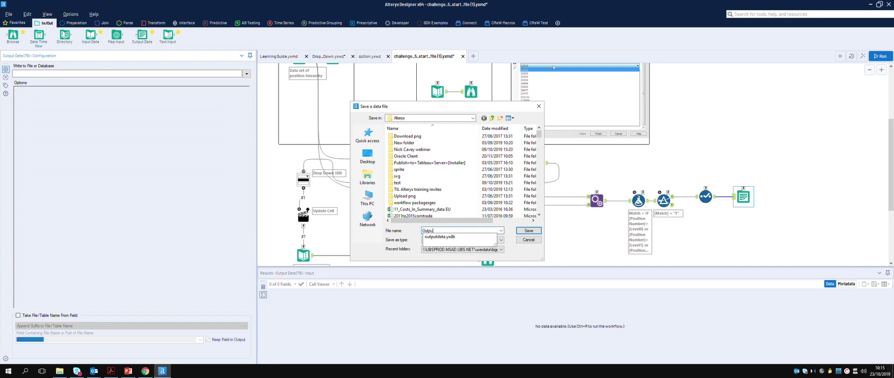
{"action": "type", "text": "t challenge 5"}
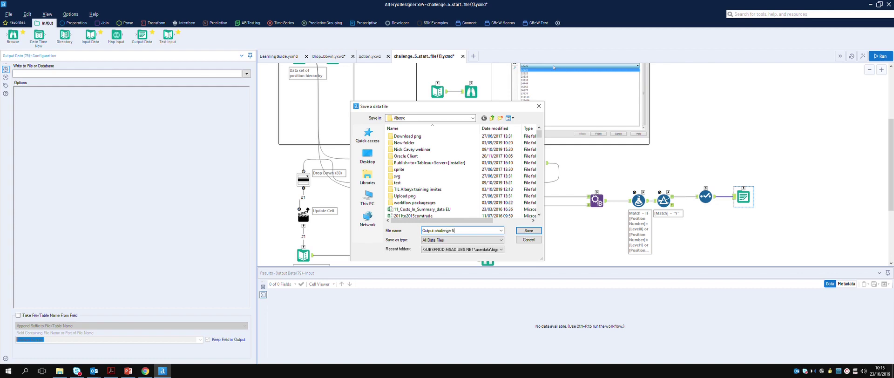
{"action": "left_click", "coordinate": [465, 240]}
{"action": "left_click", "coordinate": [464, 265]}
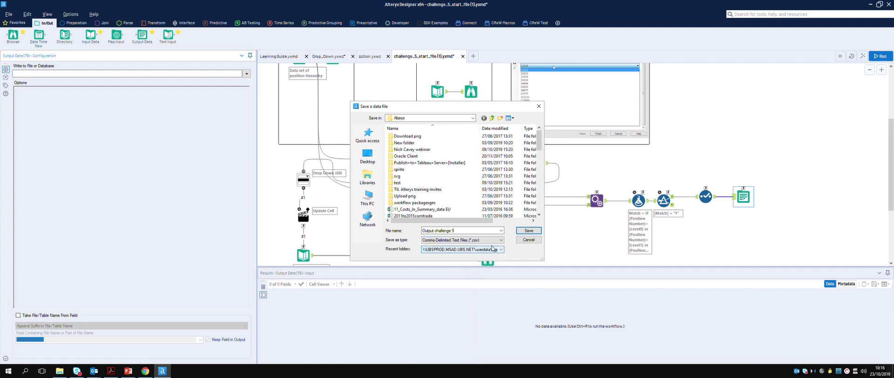
{"action": "left_click", "coordinate": [466, 240]}
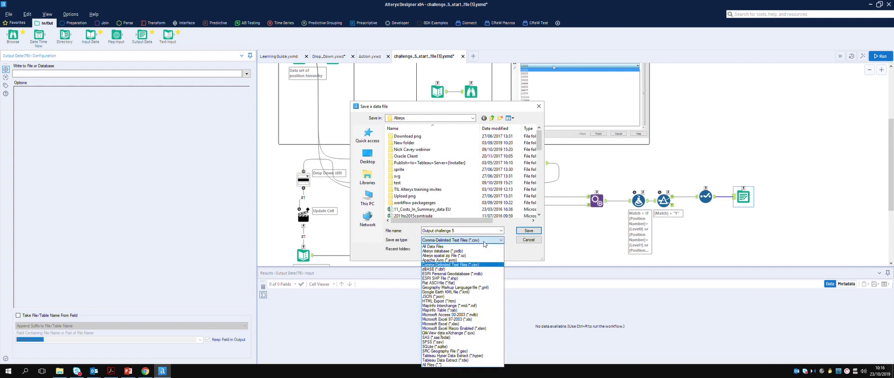
{"action": "left_click", "coordinate": [462, 324]}
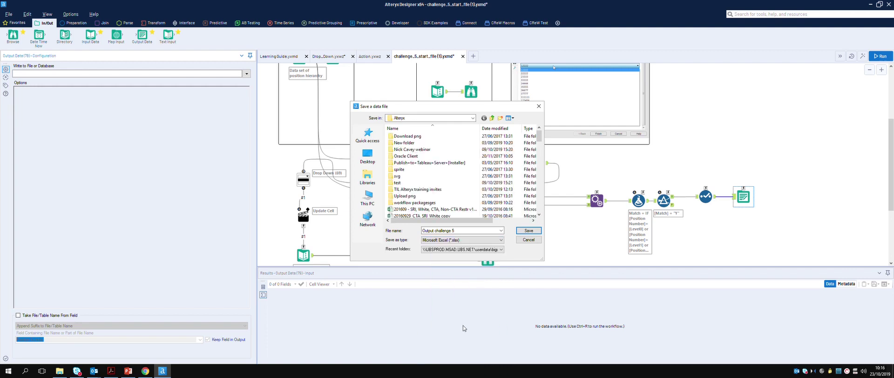
{"action": "left_click", "coordinate": [528, 231]}
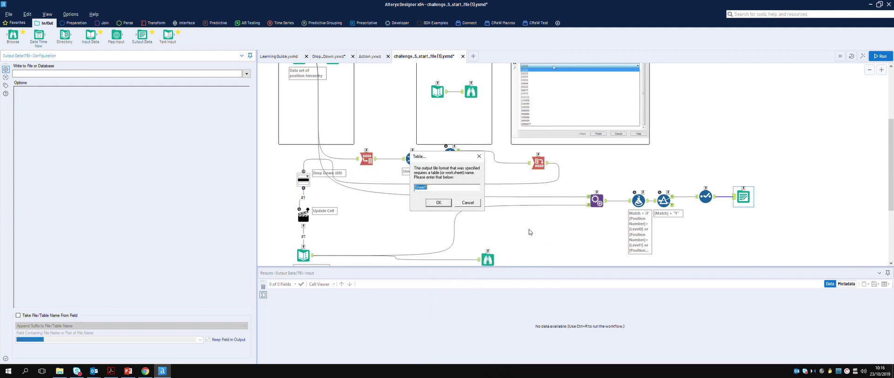
{"action": "left_click", "coordinate": [436, 203]}
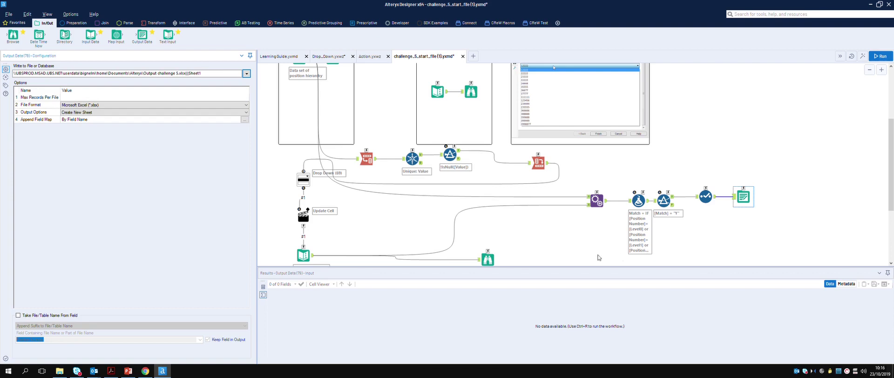
Run the workflow as an analytic app with position 33333 chosen in the drop-down
{"action": "left_click", "coordinate": [688, 241]}
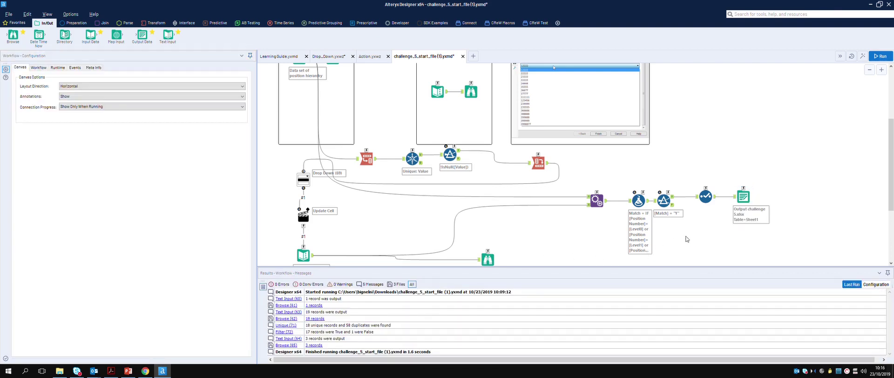
{"action": "scroll", "coordinate": [686, 239], "scroll_direction": "up", "scroll_amount": 2}
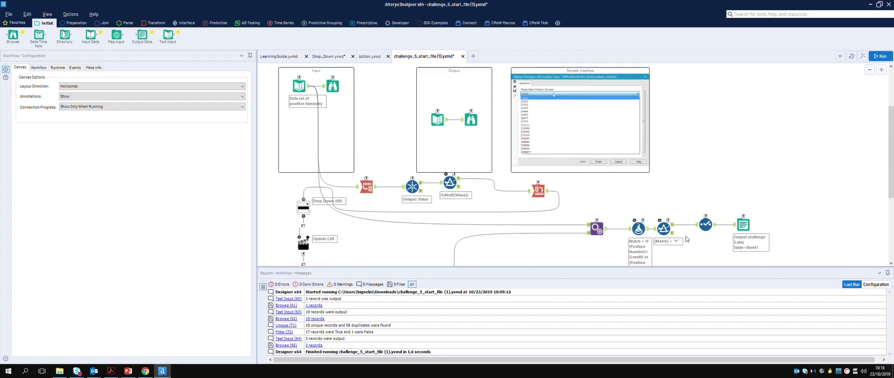
{"action": "scroll", "coordinate": [687, 239], "scroll_direction": "up", "scroll_amount": 2}
{"action": "left_click", "coordinate": [862, 56]}
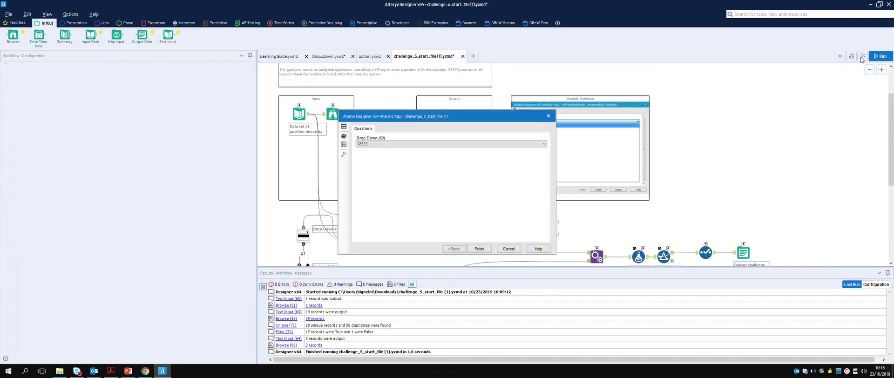
{"action": "left_click", "coordinate": [543, 144]}
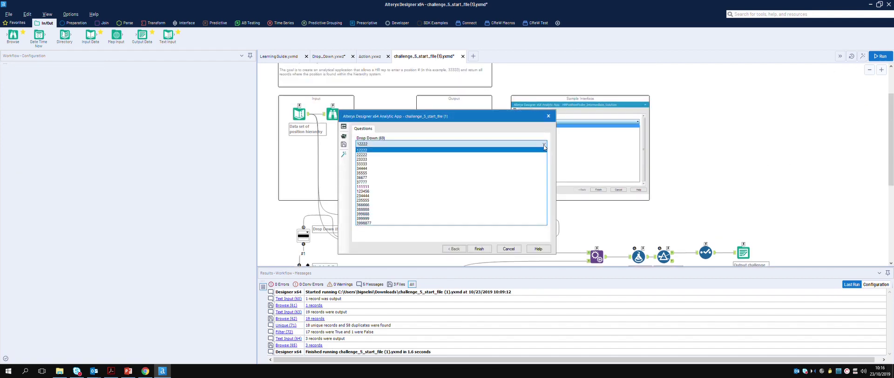
{"action": "left_click", "coordinate": [543, 145]}
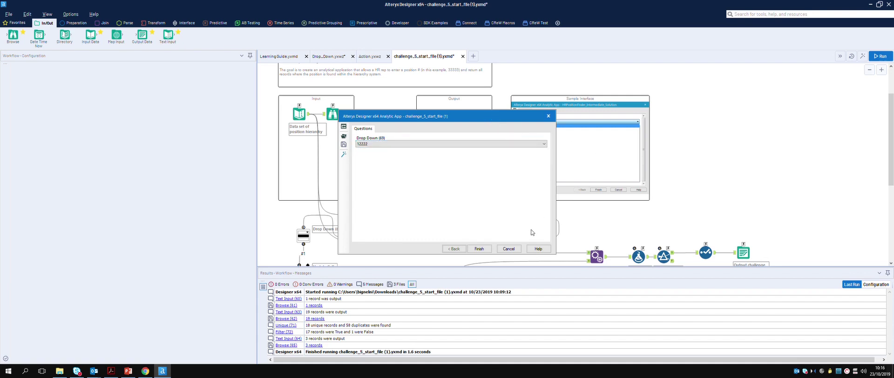
{"action": "left_click", "coordinate": [544, 145]}
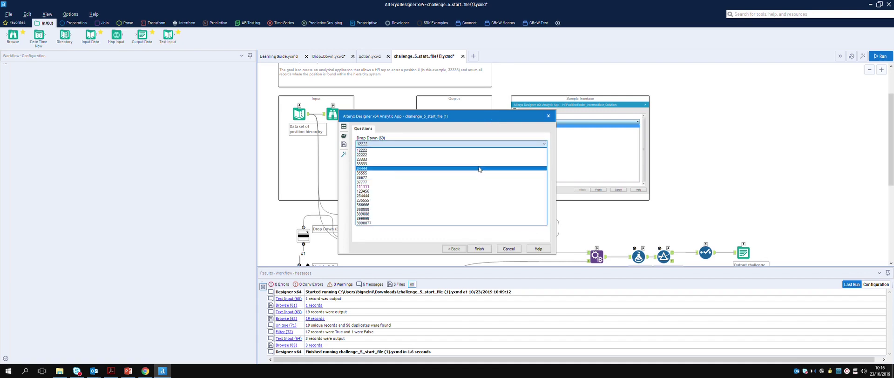
{"action": "left_click", "coordinate": [480, 164]}
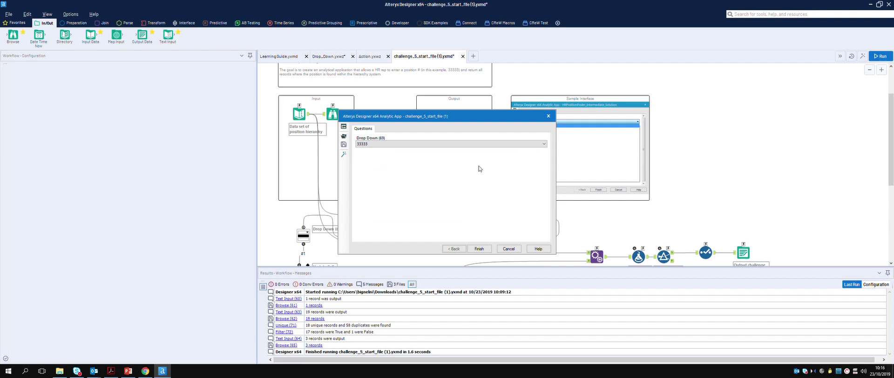
{"action": "left_click", "coordinate": [479, 249]}
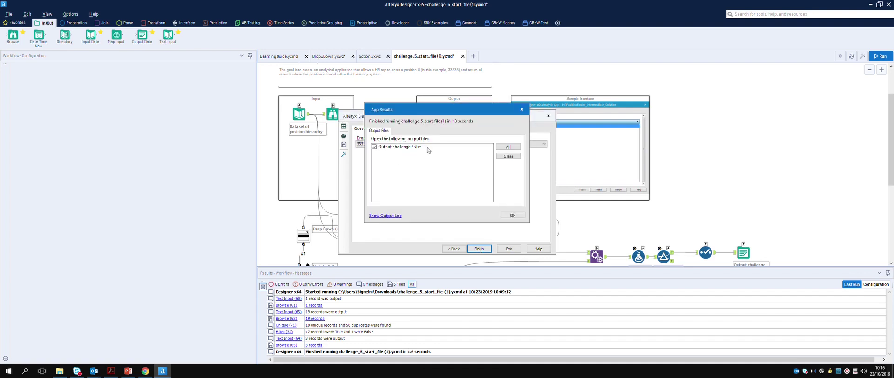
Show the output log and open the written Output challenge 5.xlsx file
{"action": "left_click", "coordinate": [386, 215]}
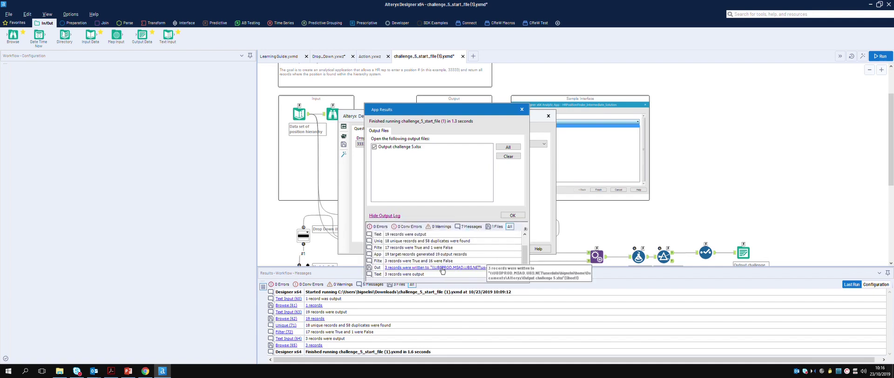
{"action": "left_click", "coordinate": [443, 269]}
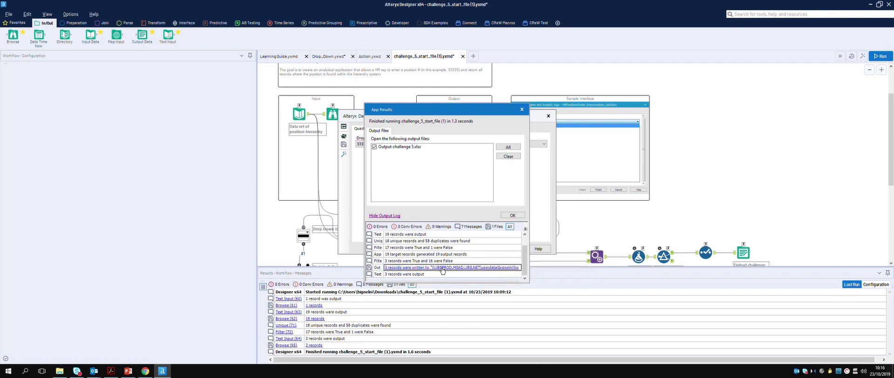
{"action": "left_click", "coordinate": [443, 269]}
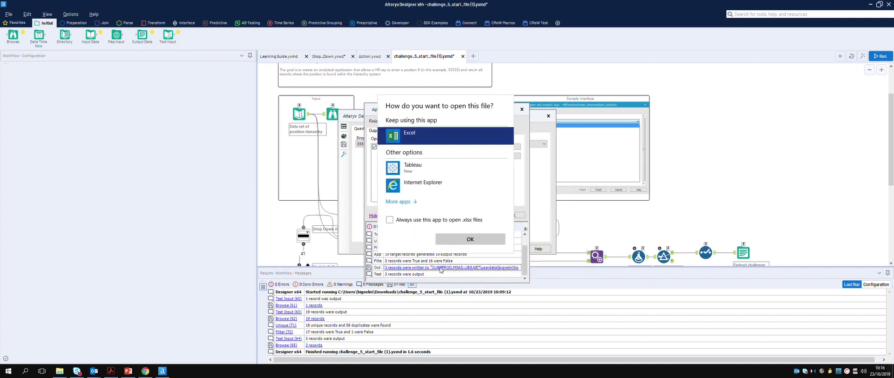
Open Output challenge 5.xlsx in Excel, review the three 33333 rows, then minimize Excel
{"action": "left_click", "coordinate": [471, 240]}
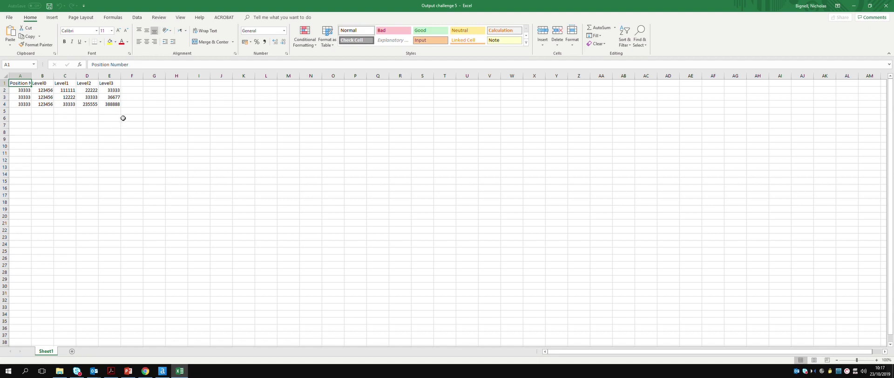
{"action": "left_click", "coordinate": [857, 7]}
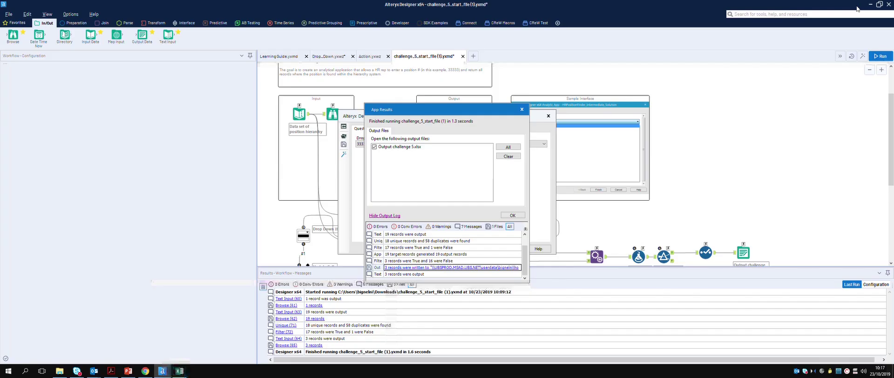
Untick auto-opening the output file and close the App Results and Analytic App windows
{"action": "left_click", "coordinate": [509, 158]}
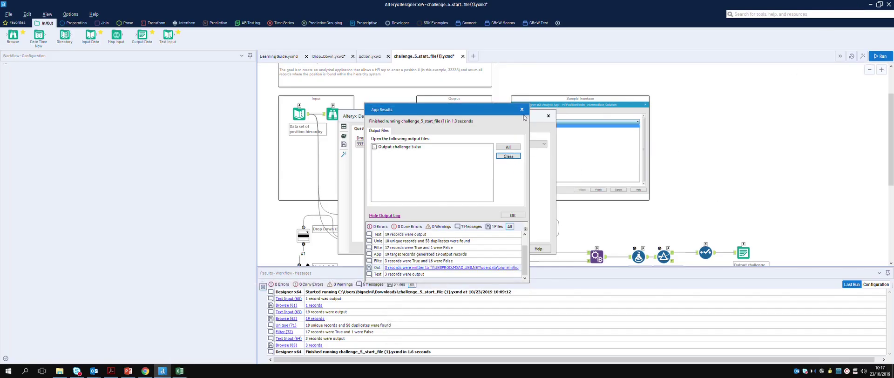
{"action": "left_click", "coordinate": [522, 109]}
{"action": "left_click", "coordinate": [549, 117]}
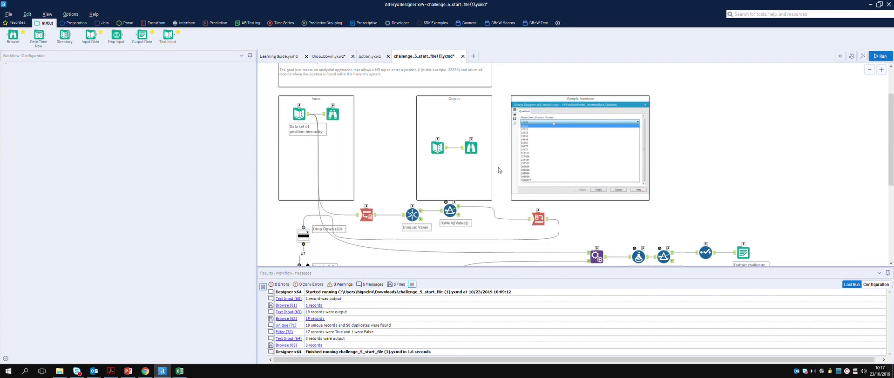
Compare the Browse tool's three 33333 records against the Excel output, then return to the workflow
{"action": "left_click", "coordinate": [472, 150]}
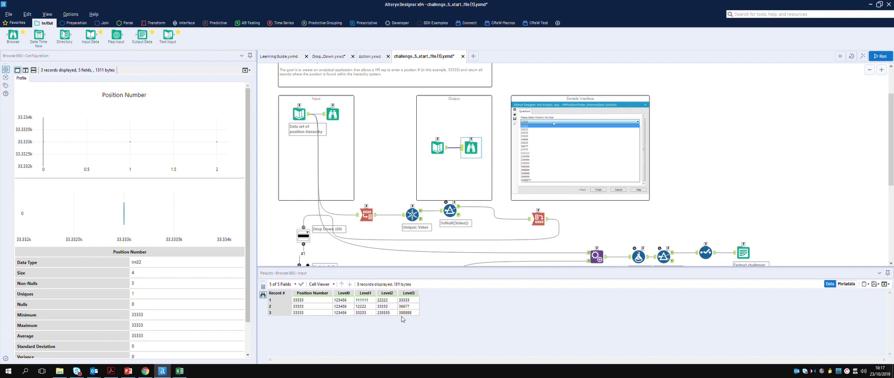
{"action": "left_click", "coordinate": [180, 371]}
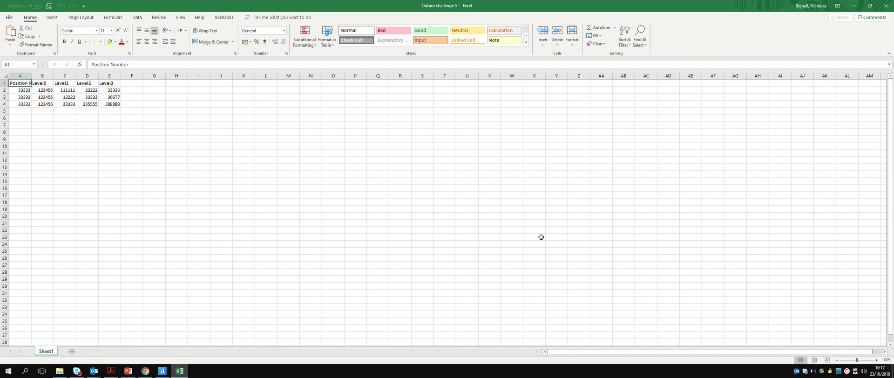
{"action": "left_click", "coordinate": [163, 370]}
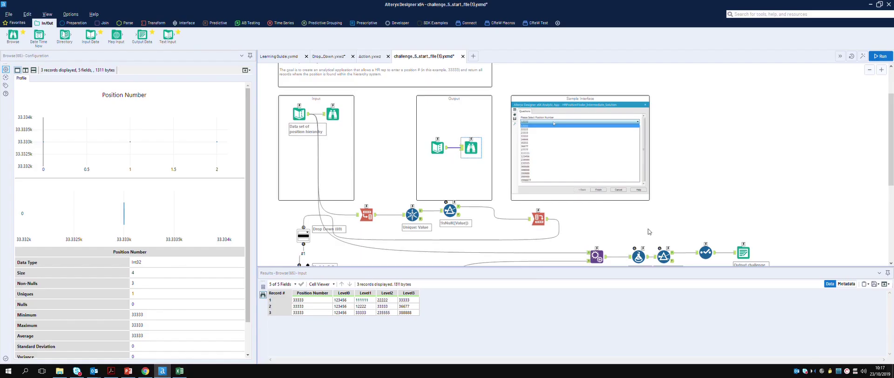
{"action": "scroll", "coordinate": [650, 232], "scroll_direction": "down", "scroll_amount": 3}
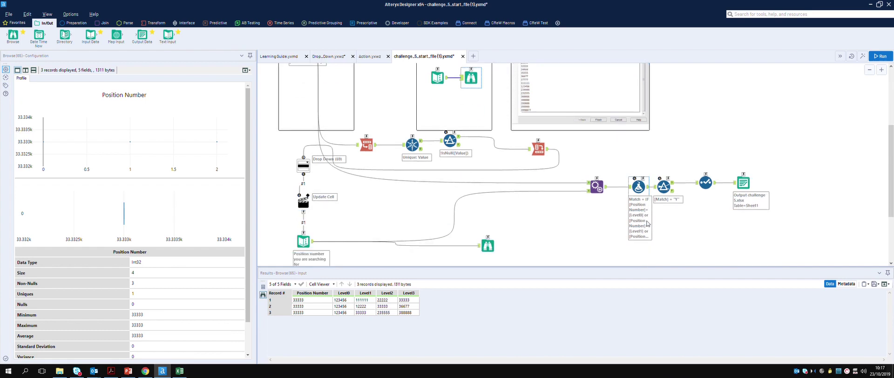
{"action": "scroll", "coordinate": [647, 223], "scroll_direction": "down", "scroll_amount": 1}
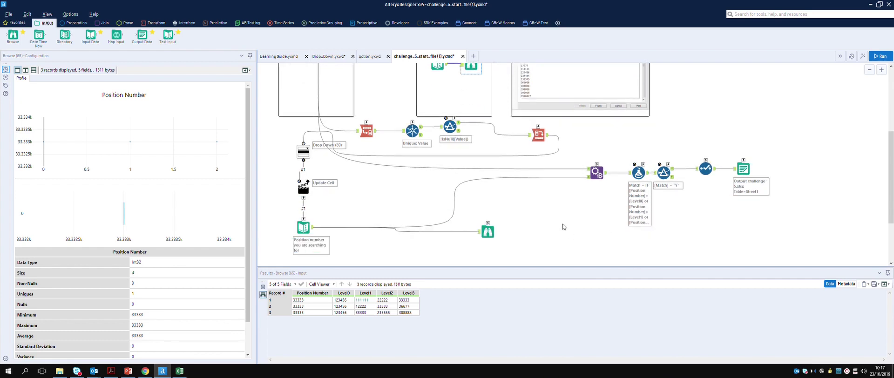